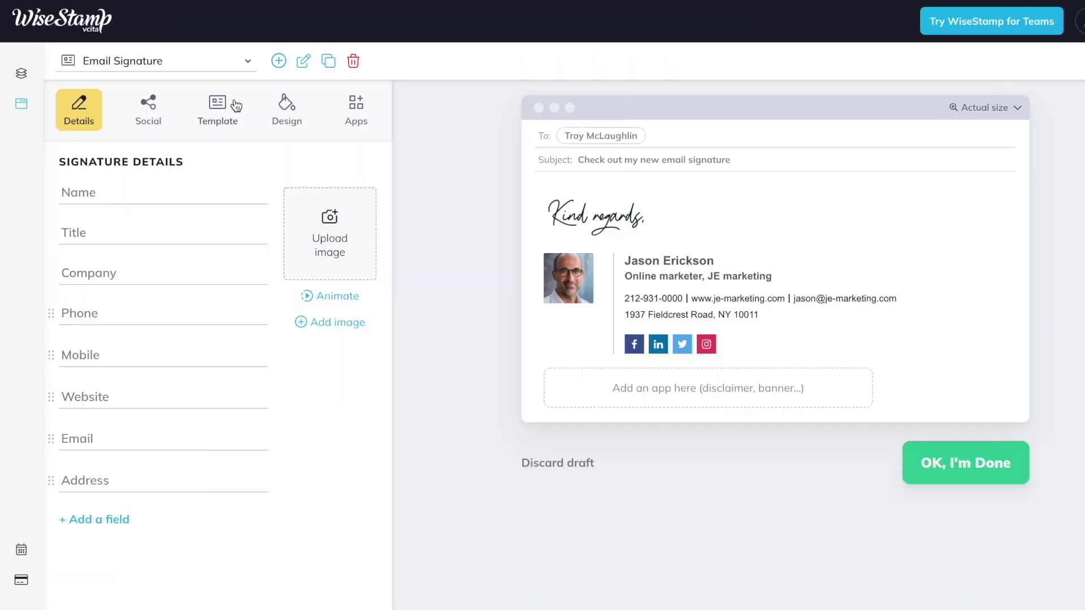
Preview the Stacked, Strip, TopBar, RightSide, Social, Central, Corporate and Footer layouts, then keep Classic.
{"action": "left_click", "coordinate": [235, 106]}
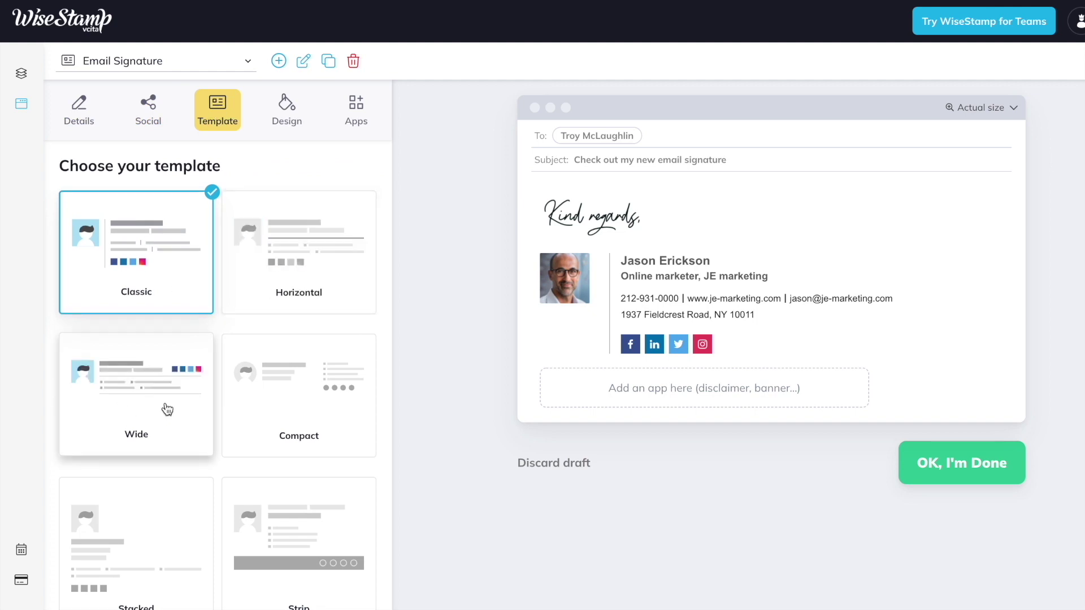
{"action": "scroll", "coordinate": [273, 436], "scroll_direction": "down", "scroll_amount": 4}
{"action": "left_click", "coordinate": [143, 380]}
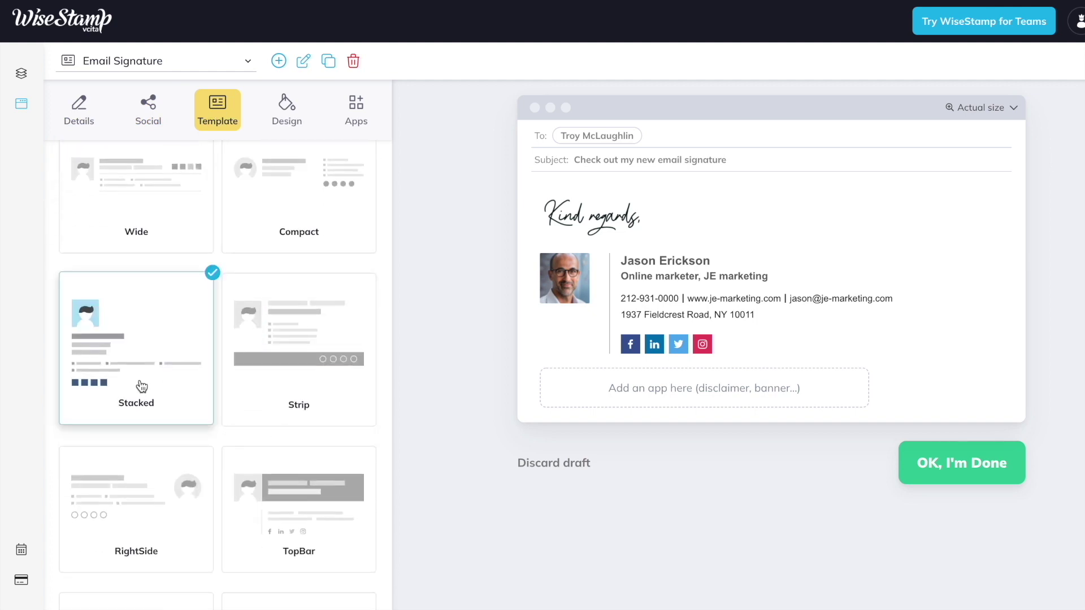
{"action": "left_click", "coordinate": [269, 385]}
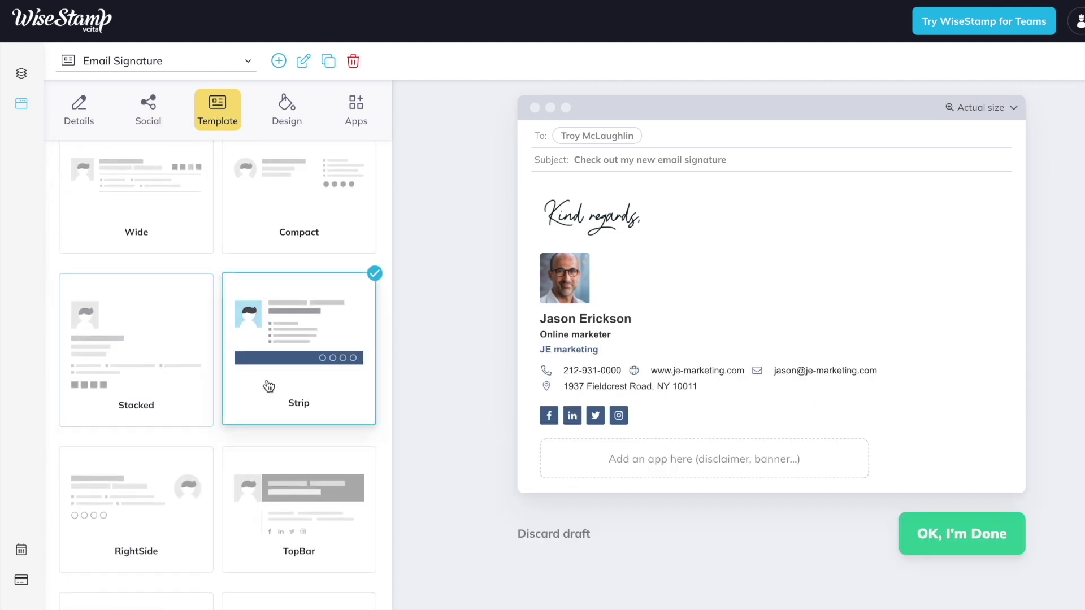
{"action": "left_click", "coordinate": [269, 502]}
{"action": "left_click", "coordinate": [151, 506]}
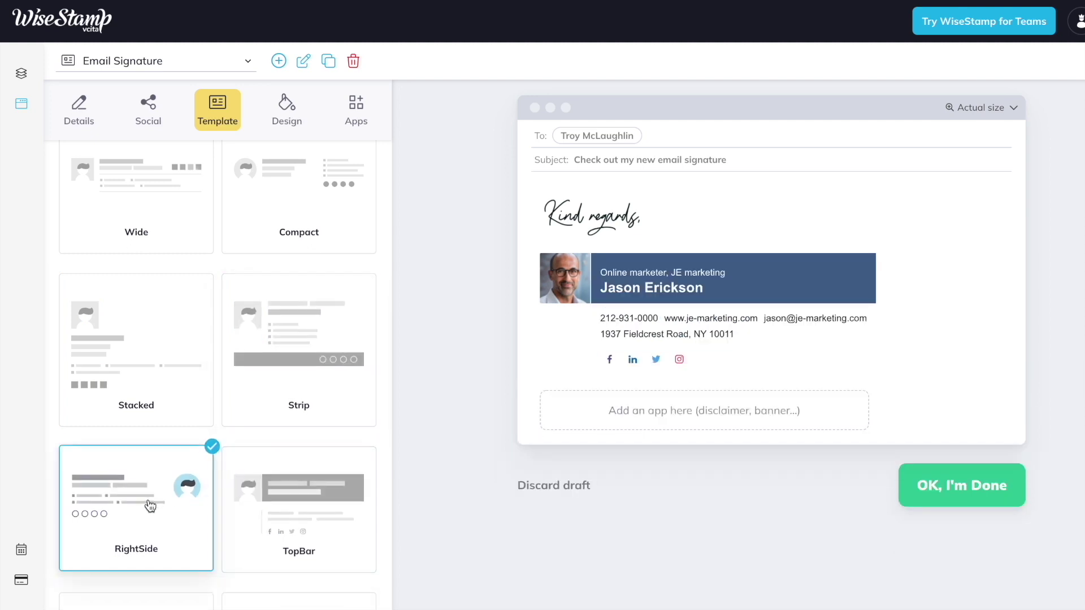
{"action": "scroll", "coordinate": [151, 505], "scroll_direction": "down", "scroll_amount": 7}
{"action": "left_click", "coordinate": [128, 292]}
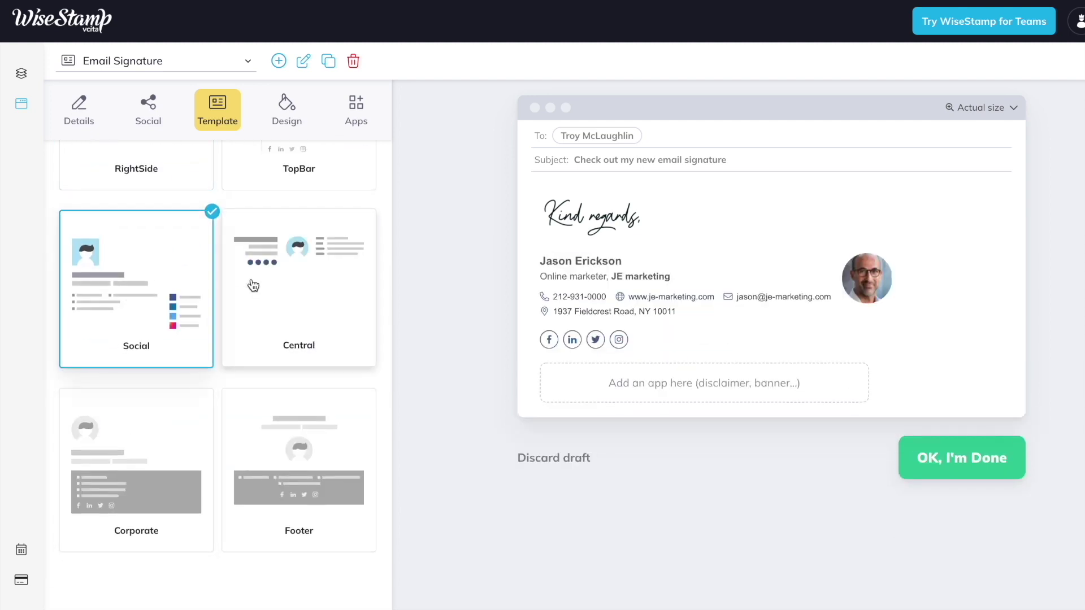
{"action": "left_click", "coordinate": [249, 285]}
{"action": "left_click", "coordinate": [150, 422]}
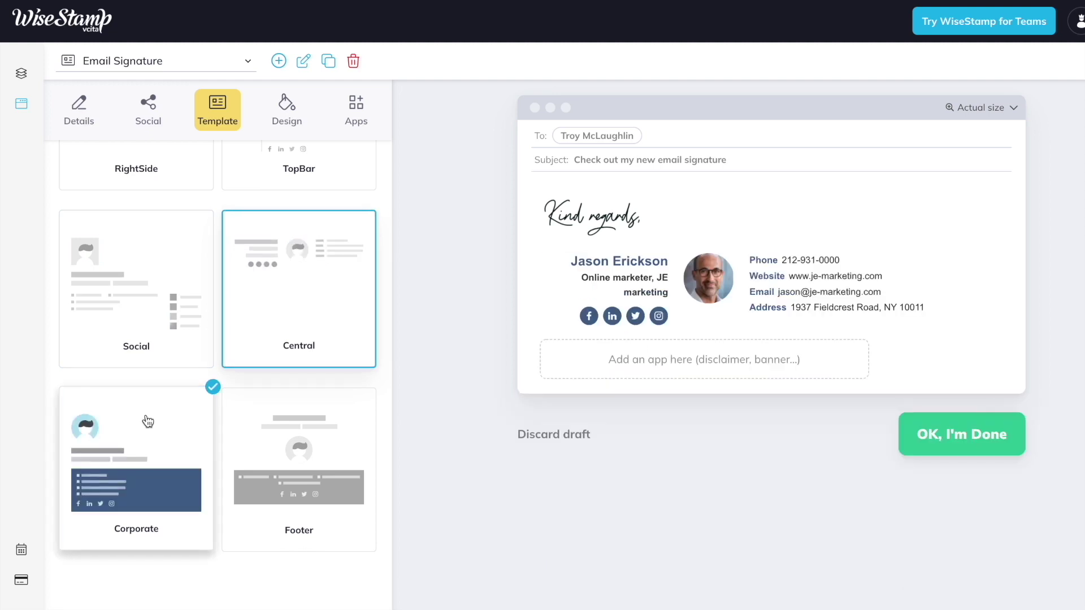
{"action": "left_click", "coordinate": [233, 434]}
{"action": "scroll", "coordinate": [232, 435], "scroll_direction": "up", "scroll_amount": 10}
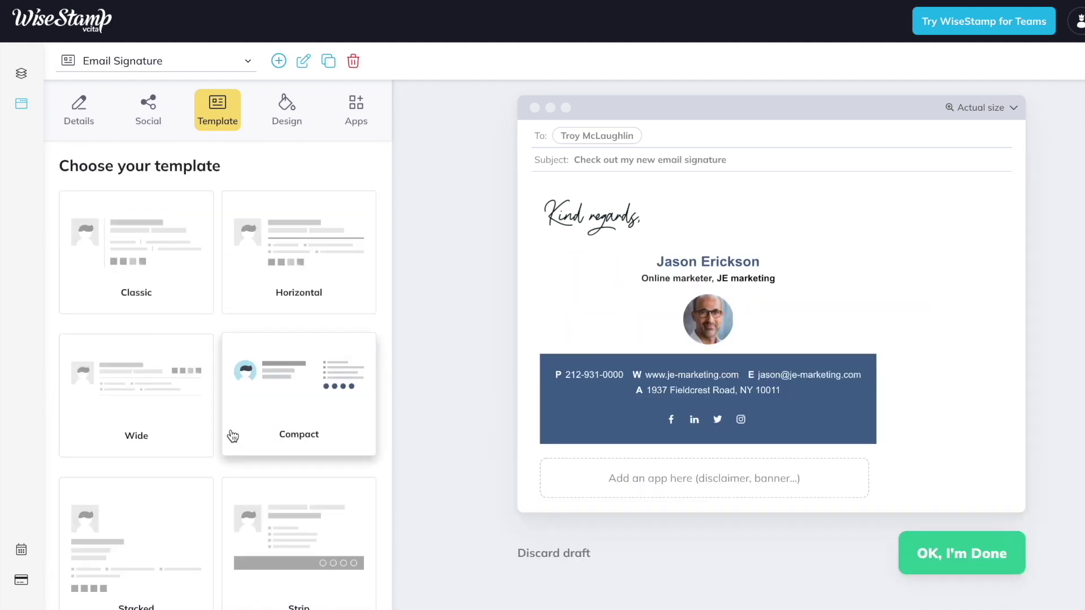
{"action": "left_click", "coordinate": [169, 249]}
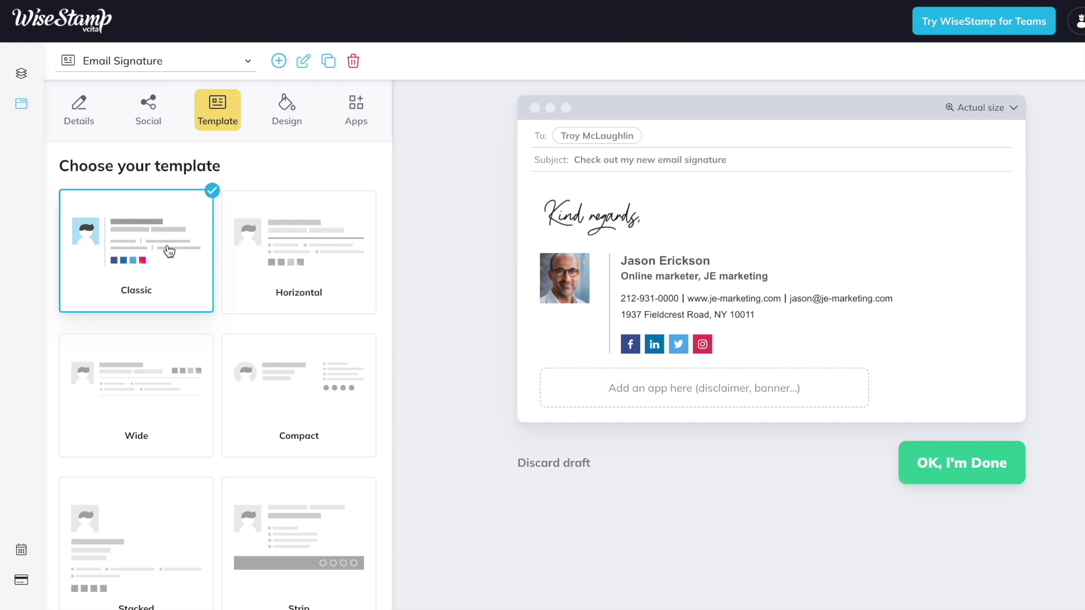
{"action": "left_click", "coordinate": [77, 114]}
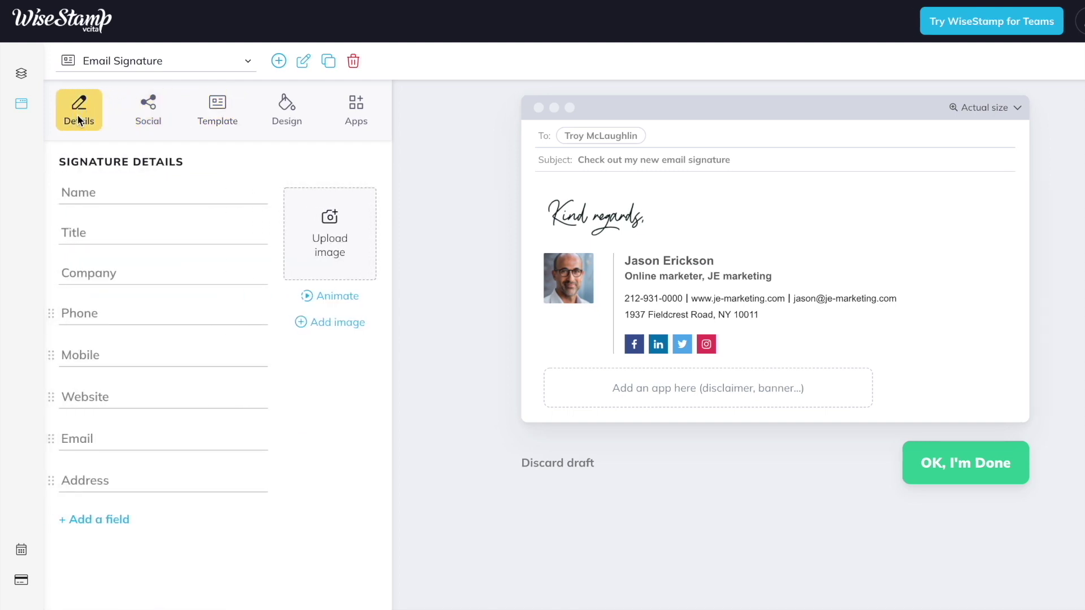
{"action": "left_click", "coordinate": [100, 191]}
{"action": "type", "text": "Your Name"}
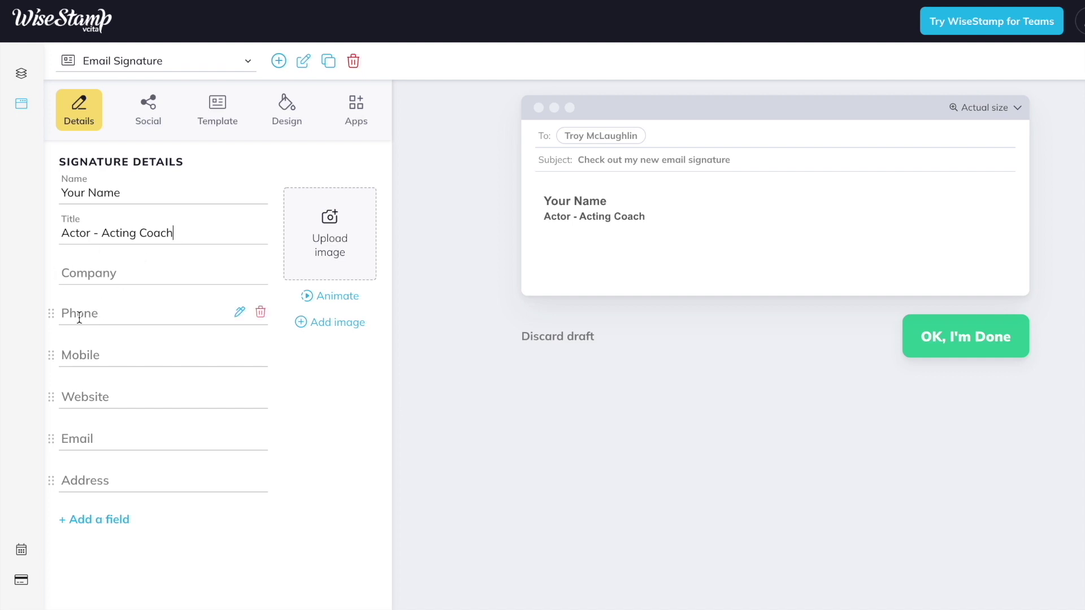
{"action": "left_click", "coordinate": [84, 399]}
{"action": "type", "text": "www."}
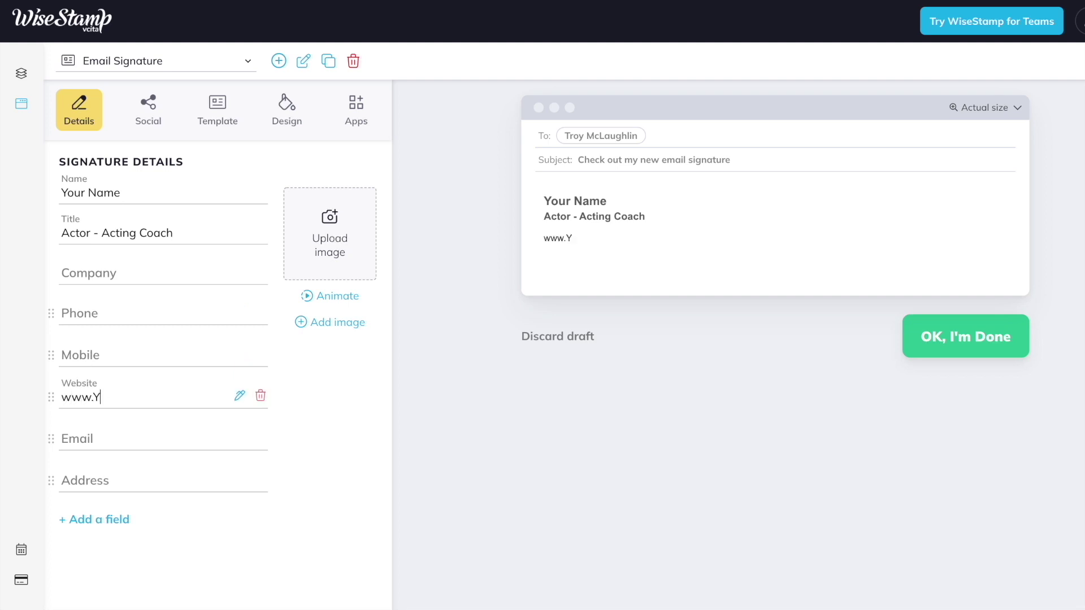
{"action": "type", "text": "YourWebsiteURL.com"}
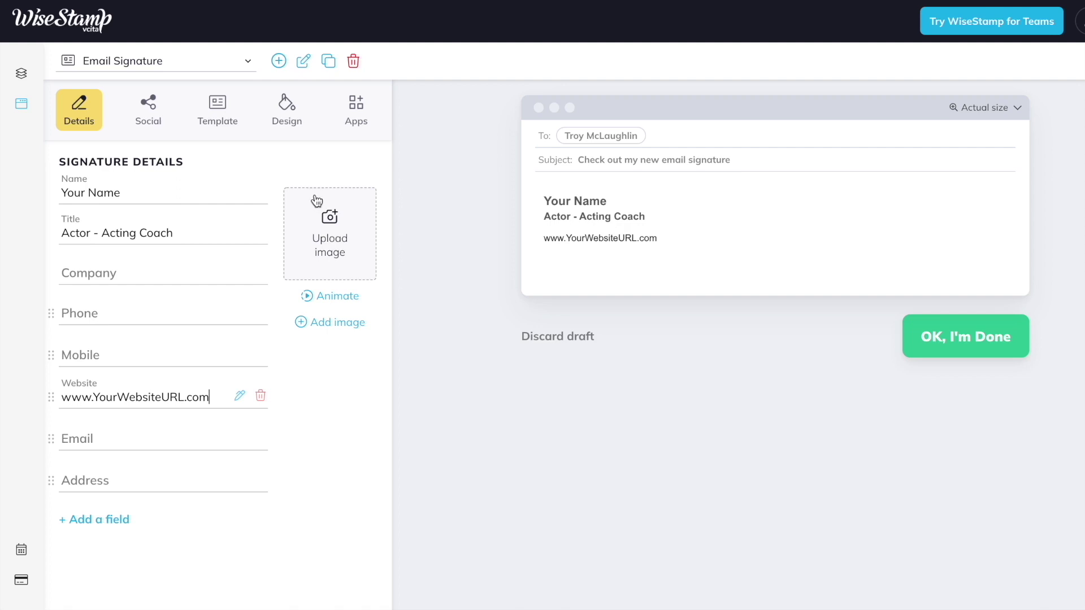
Upload a headshot from the computer, crop it around the face, and add it beside the name.
{"action": "left_click", "coordinate": [331, 233]}
{"action": "left_click", "coordinate": [332, 233]}
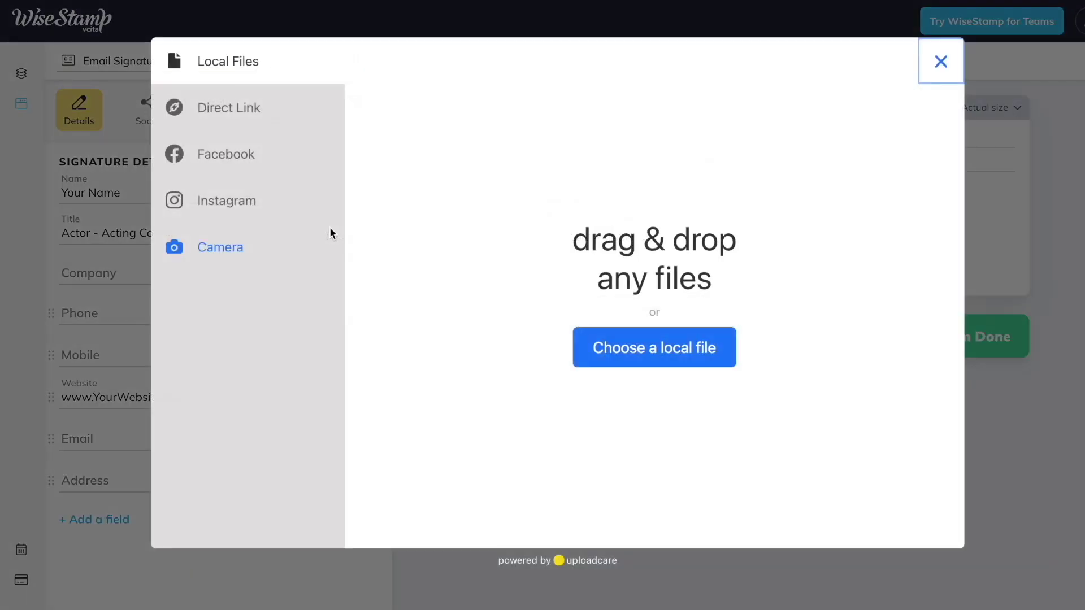
{"action": "left_click", "coordinate": [657, 354]}
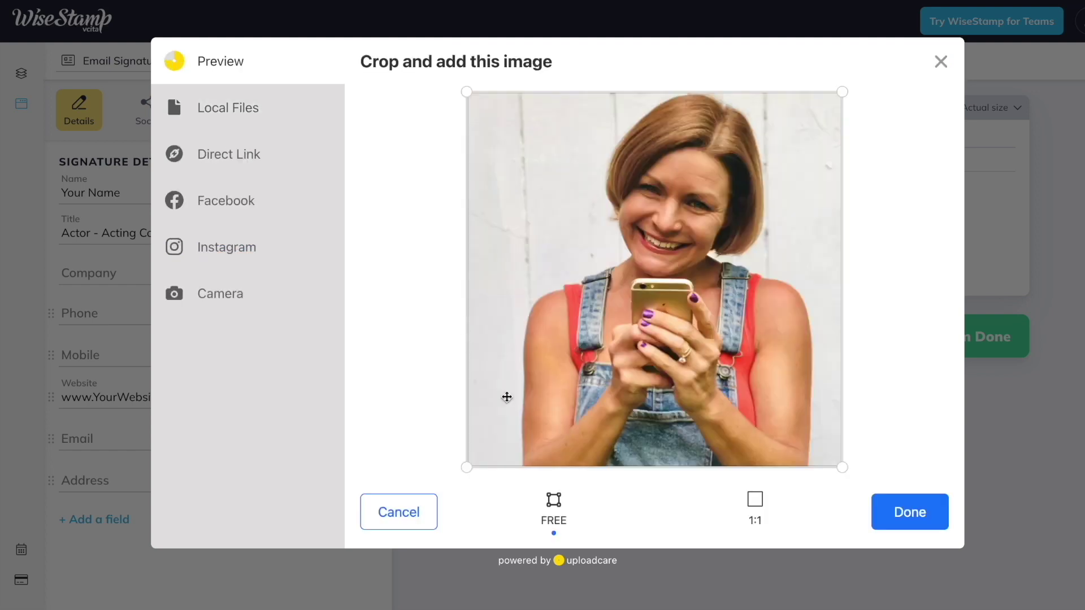
{"action": "left_click_drag", "start_coordinate": [843, 466], "coordinate": [779, 398]}
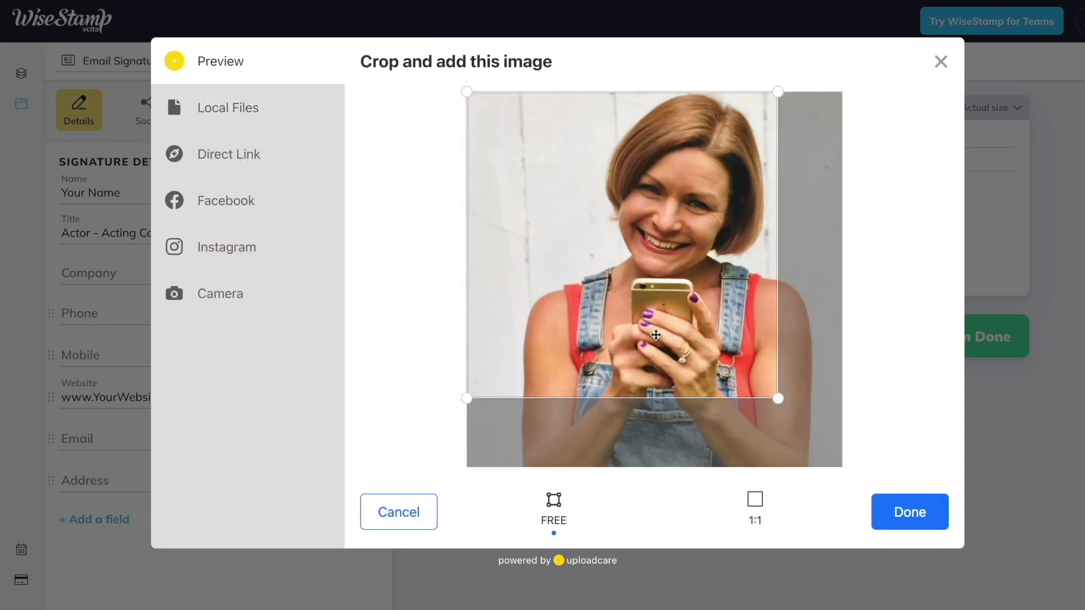
{"action": "left_click_drag", "start_coordinate": [656, 335], "coordinate": [694, 341]}
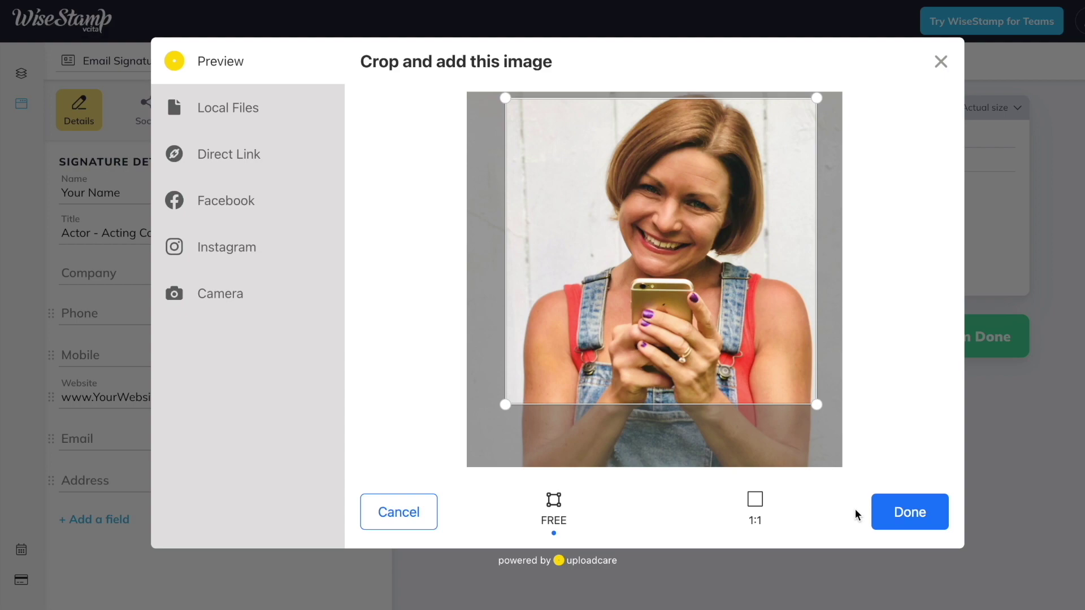
{"action": "left_click", "coordinate": [894, 511]}
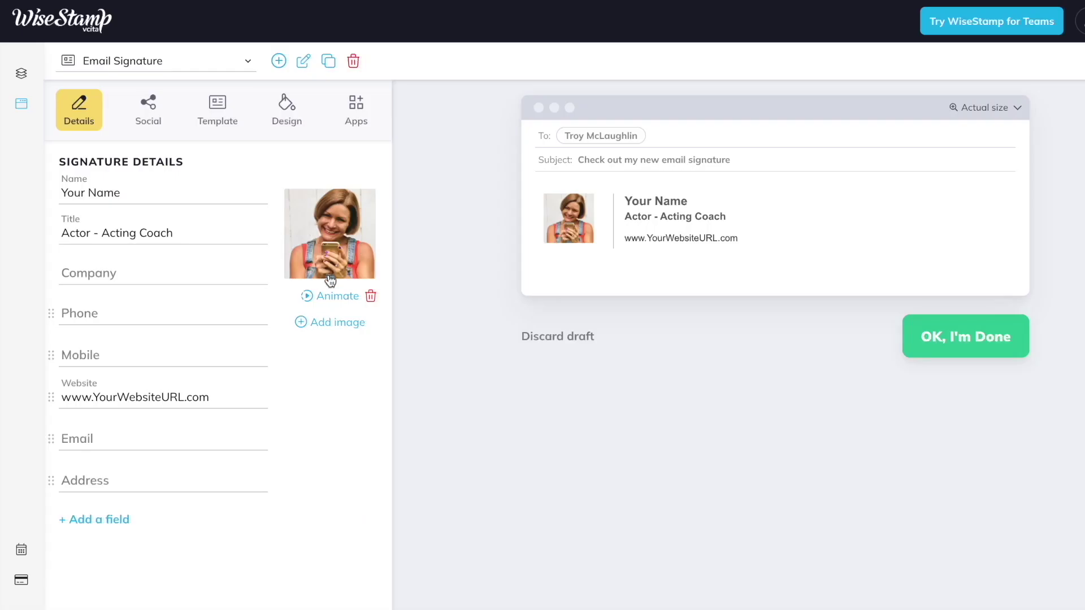
Enter the Instagram, Twitter and YouTube profile links on the Social tab.
{"action": "left_click", "coordinate": [149, 117]}
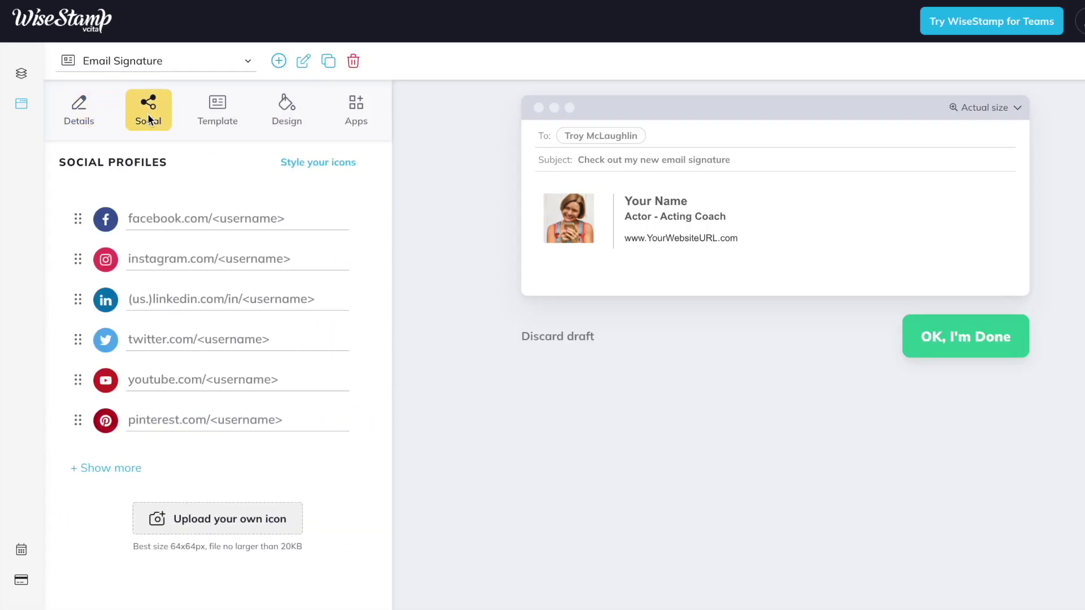
{"action": "left_click", "coordinate": [186, 262]}
{"action": "type", "text": "in"}
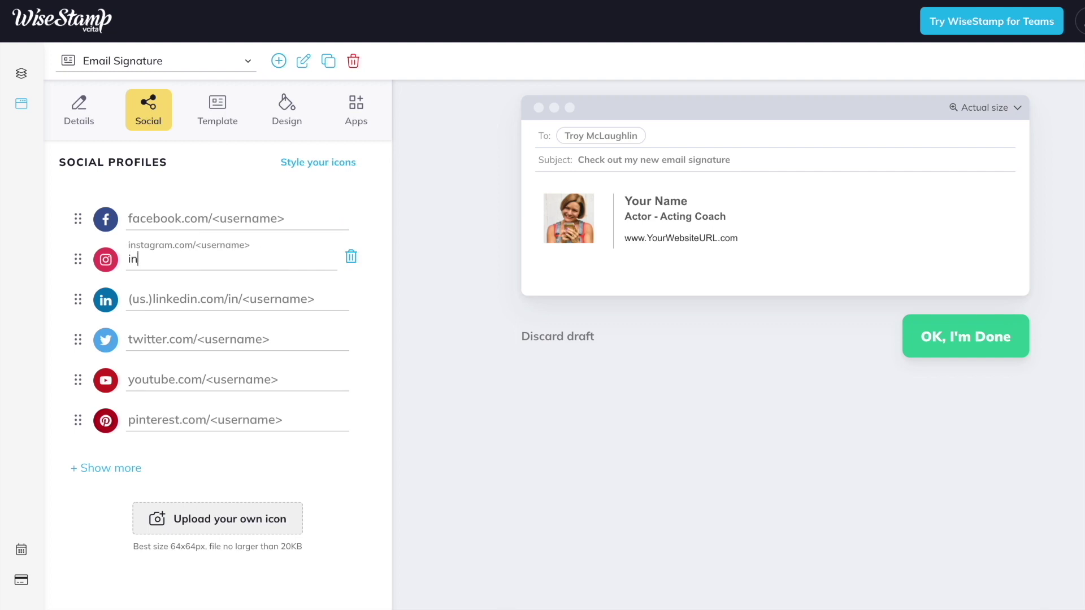
{"action": "type", "text": "stagram.com/marketing4actors"}
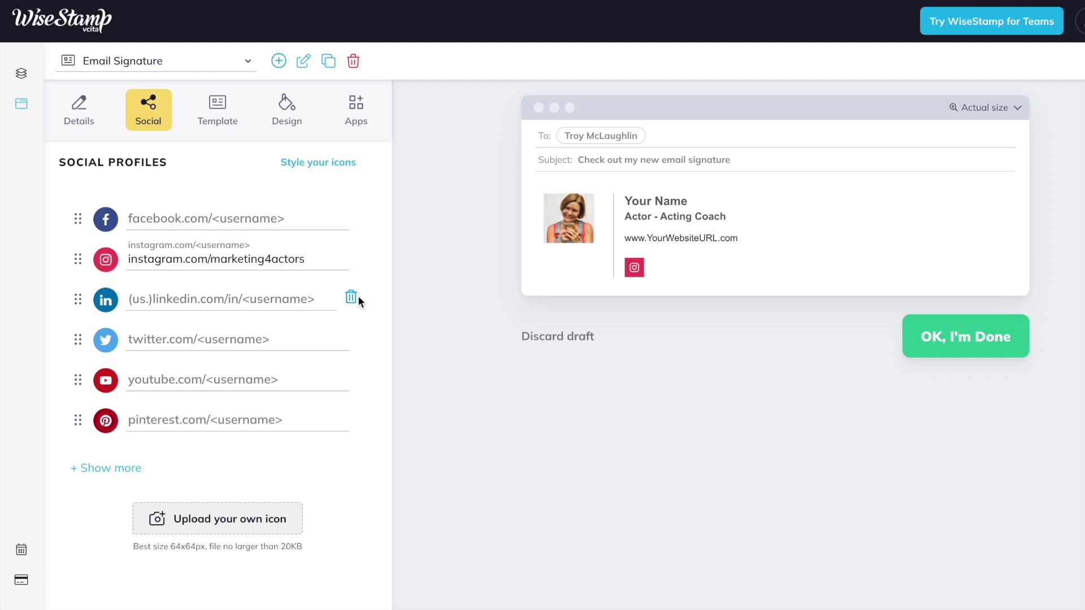
{"action": "left_click", "coordinate": [240, 346]}
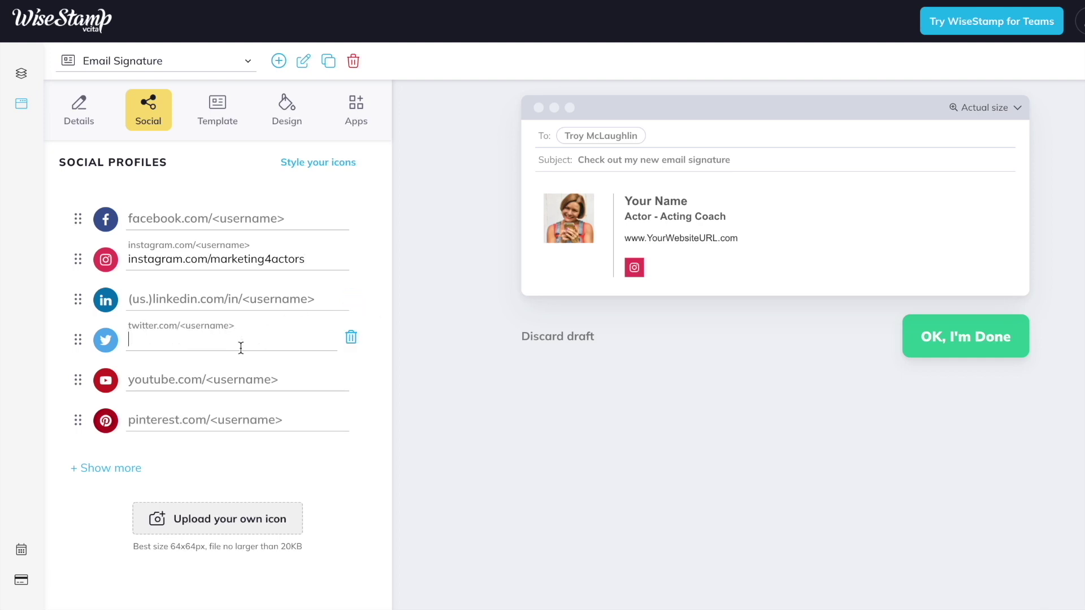
{"action": "type", "text": "www.twitter.com/marketing4actor"}
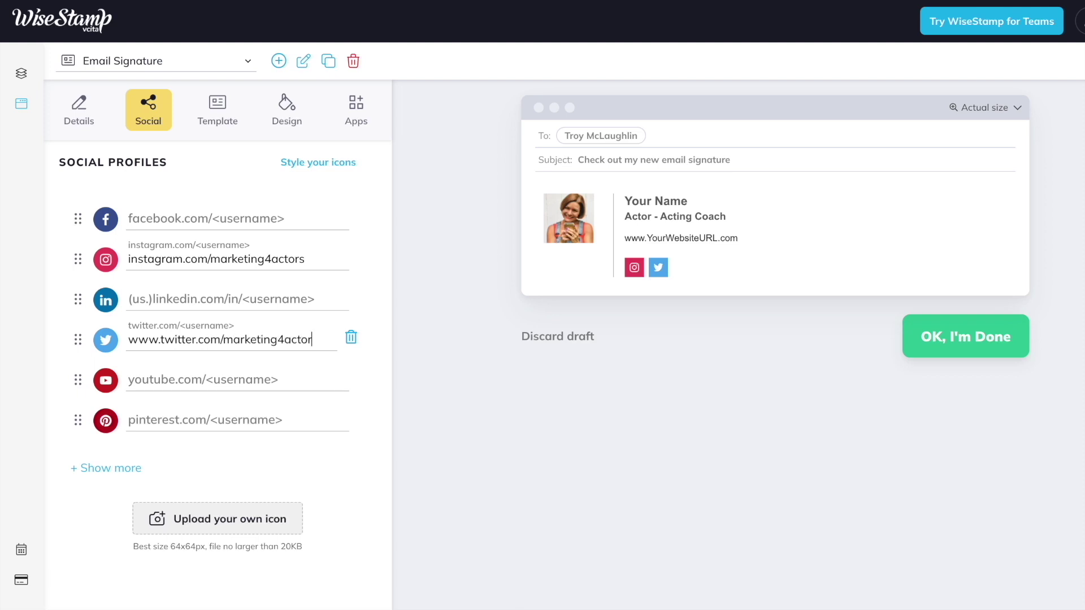
{"action": "left_click", "coordinate": [224, 377]}
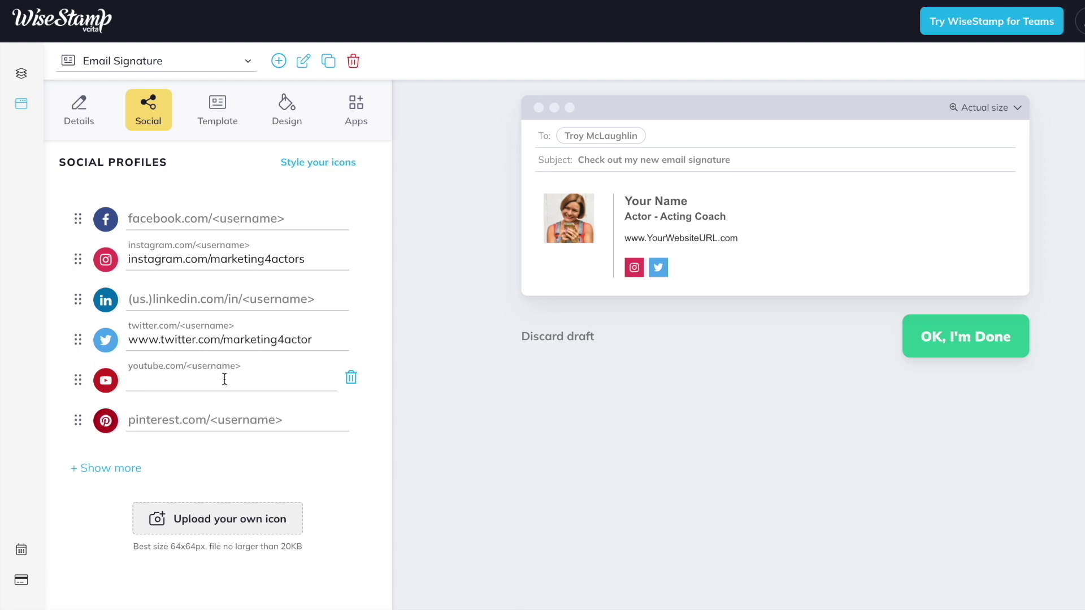
{"action": "type", "text": "youtube.com/c/heididean"}
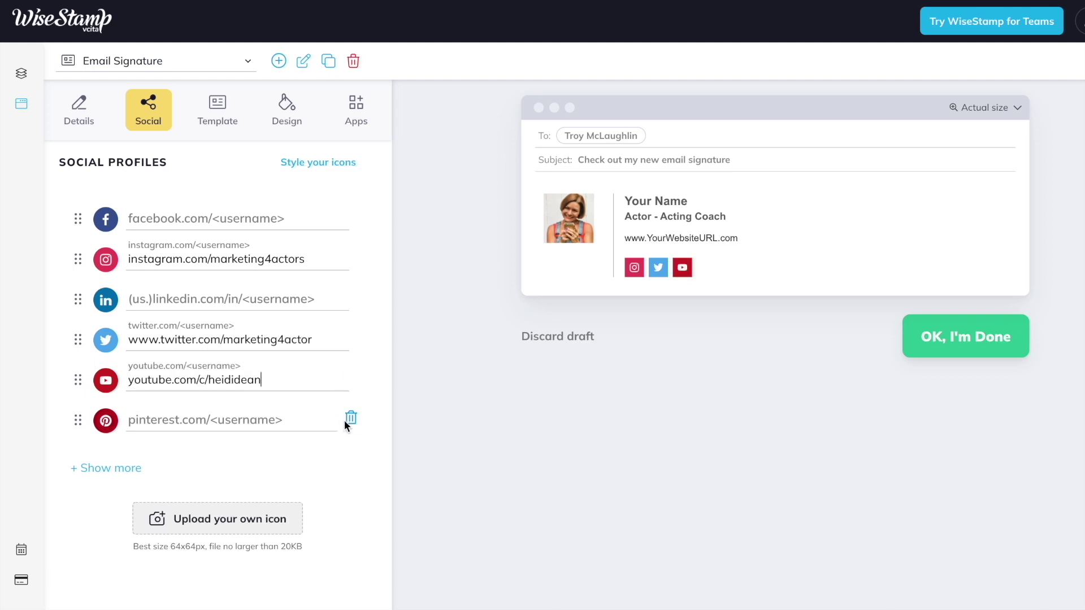
Delete the empty Pinterest, LinkedIn and Facebook profile rows.
{"action": "left_click", "coordinate": [351, 419]}
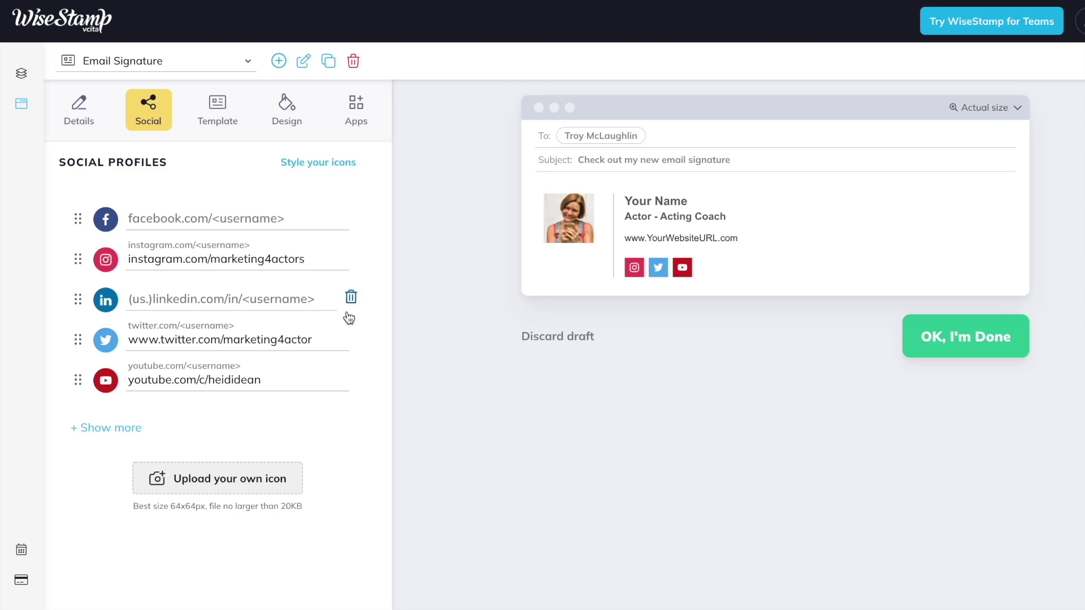
{"action": "left_click", "coordinate": [351, 298]}
{"action": "left_click", "coordinate": [351, 219]}
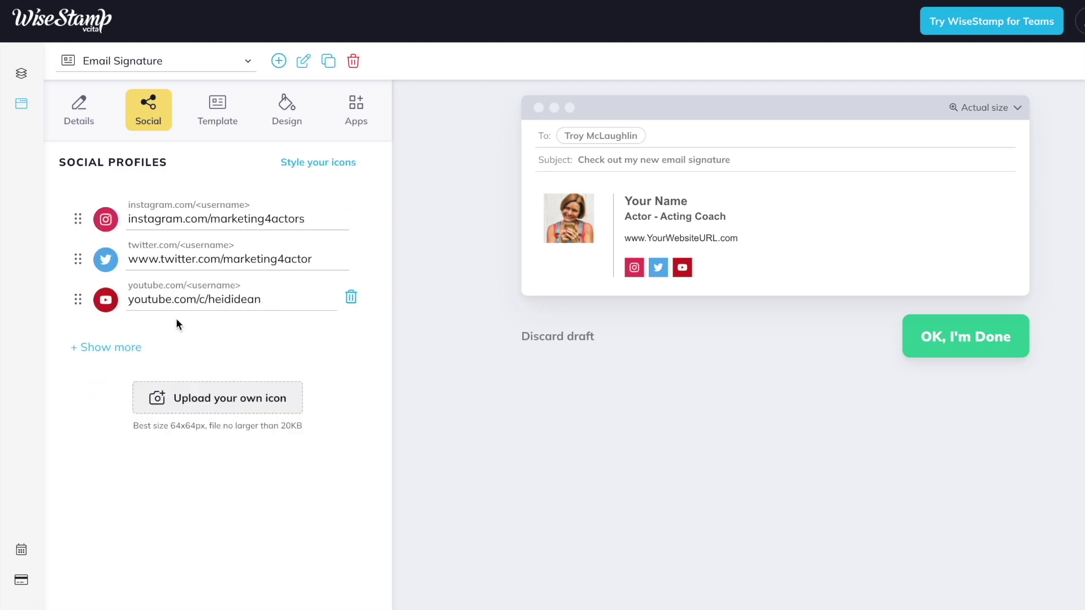
Add a TikTok profile with link tiktok.com/marketing4actor and move it in the icon order.
{"action": "left_click", "coordinate": [135, 349]}
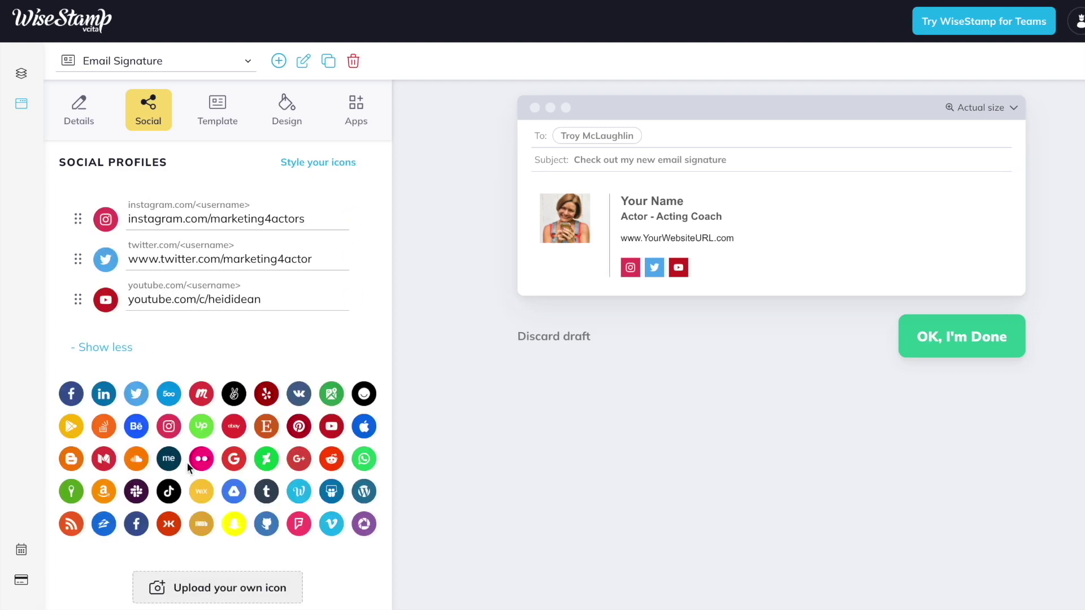
{"action": "left_click", "coordinate": [168, 491]}
{"action": "left_click", "coordinate": [180, 219]}
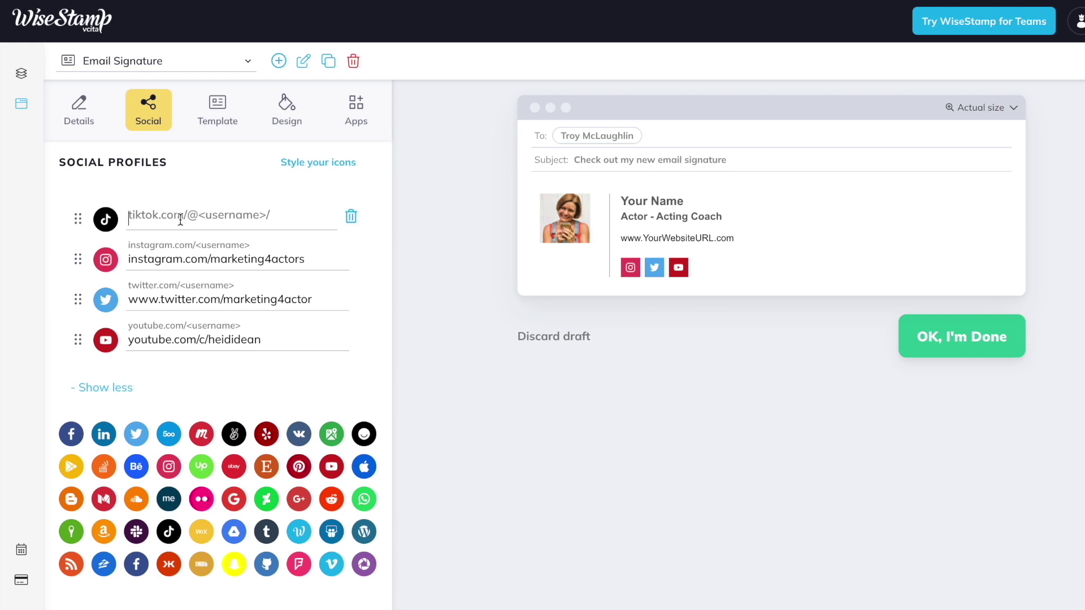
{"action": "type", "text": "tiktok.com/marketing4actors"}
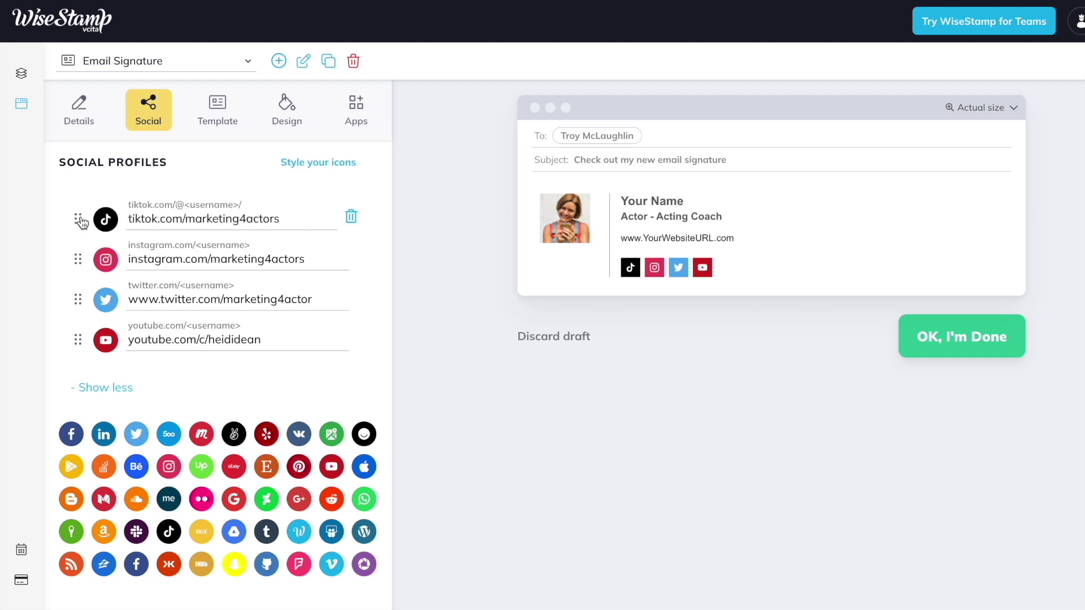
{"action": "mouse_move", "coordinate": [79, 221]}
{"action": "left_mouse_down"}
{"action": "mouse_move", "coordinate": [67, 297]}
{"action": "mouse_move", "coordinate": [77, 299]}
{"action": "mouse_move", "coordinate": [74, 208]}
{"action": "left_mouse_up"}
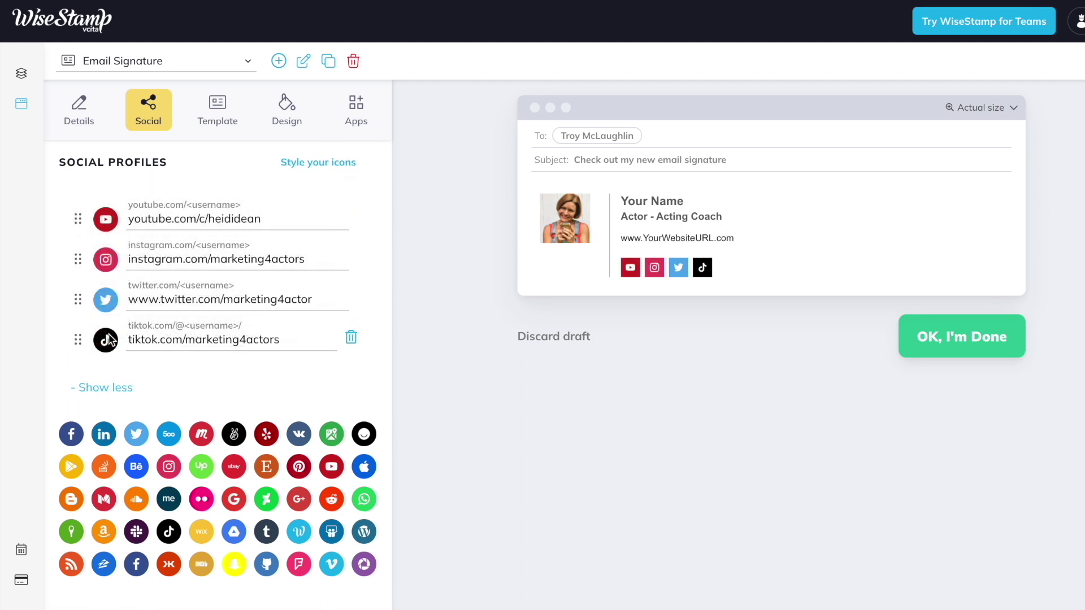
Add an IMDb profile, then remove it from the signature again.
{"action": "left_click", "coordinate": [201, 565]}
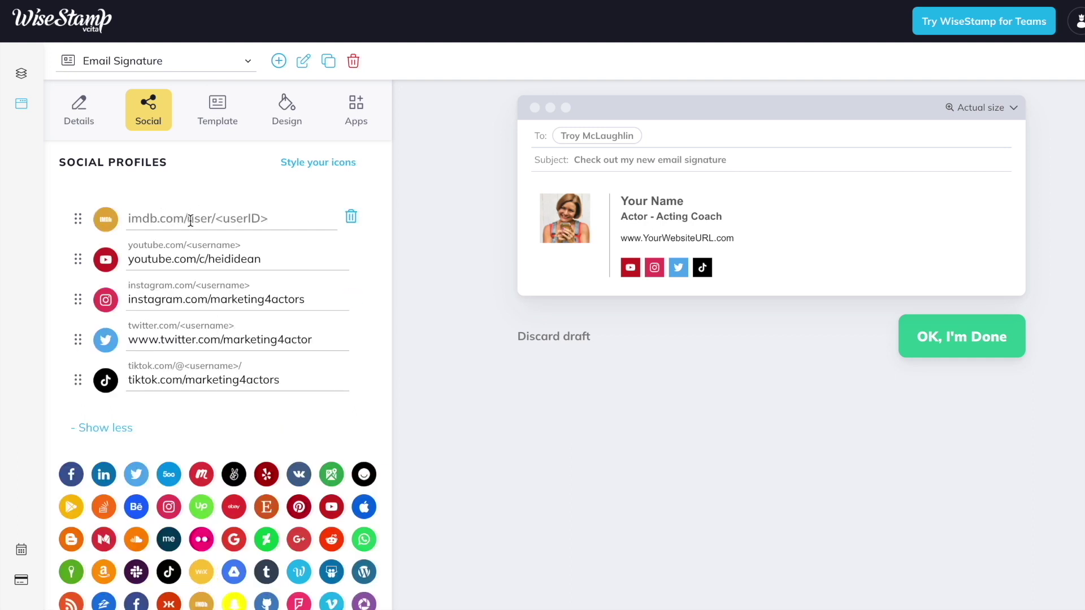
{"action": "left_click", "coordinate": [209, 218]}
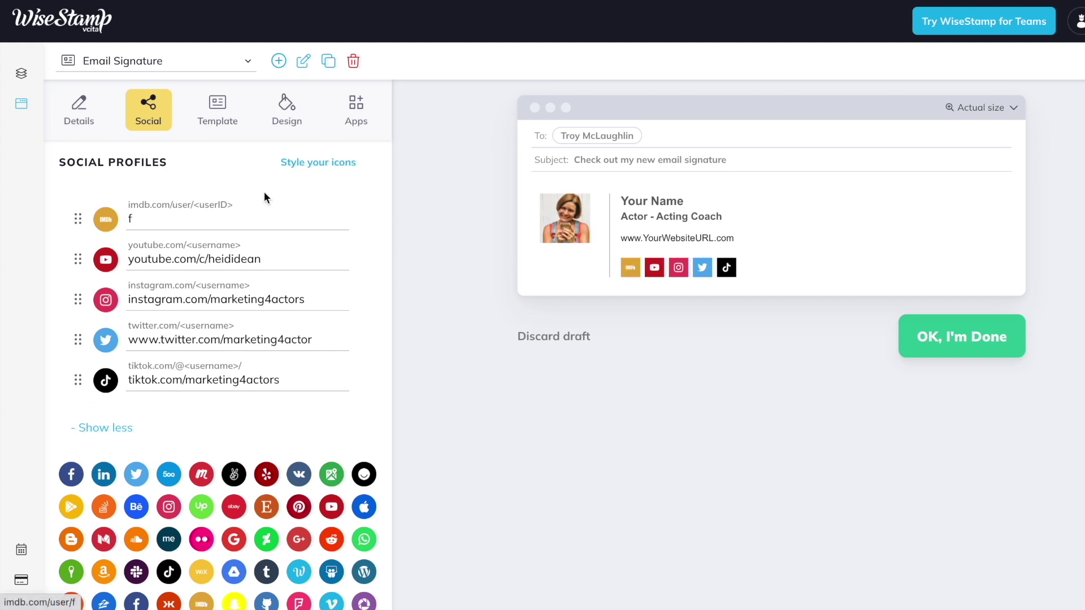
{"action": "left_click", "coordinate": [351, 216]}
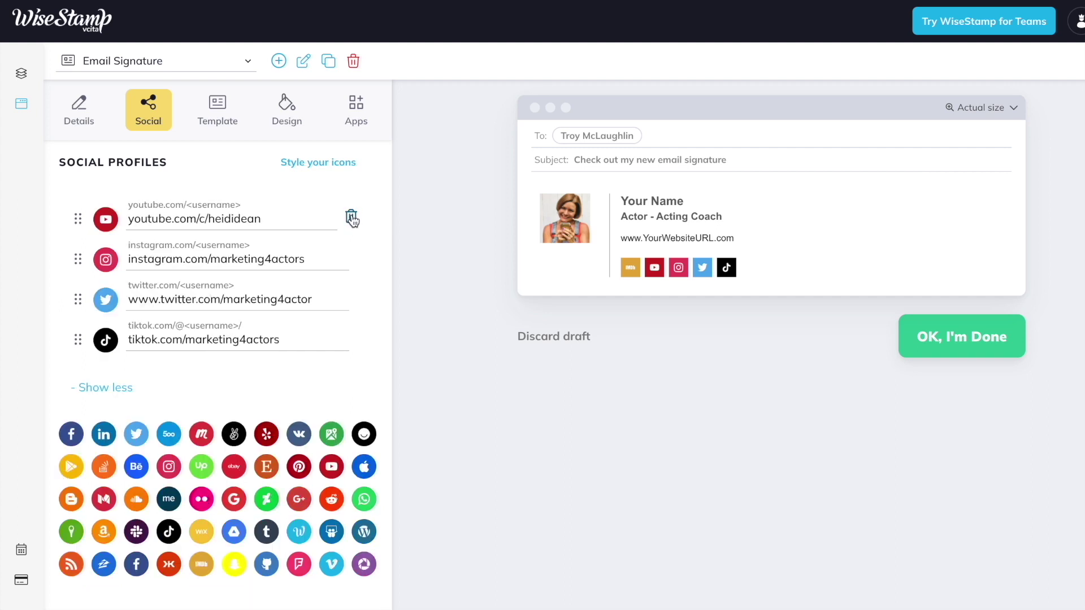
{"action": "scroll", "coordinate": [200, 495], "scroll_direction": "down", "scroll_amount": 2}
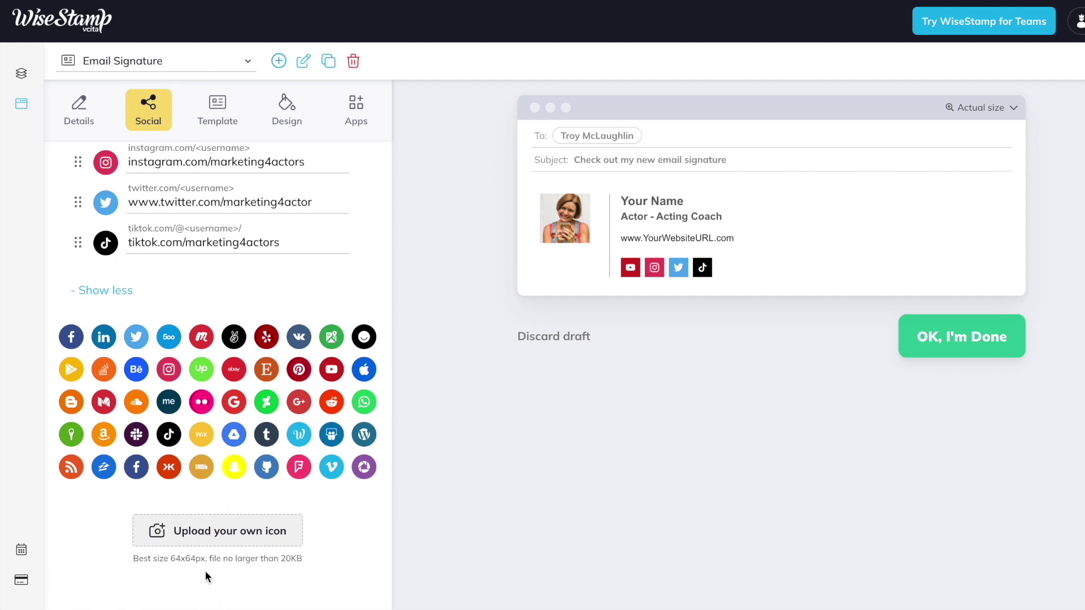
Style the signature with Tahoma font, navy template colour and a larger, circular headshot.
{"action": "scroll", "coordinate": [205, 571], "scroll_direction": "up", "scroll_amount": 2}
{"action": "left_click", "coordinate": [312, 165]}
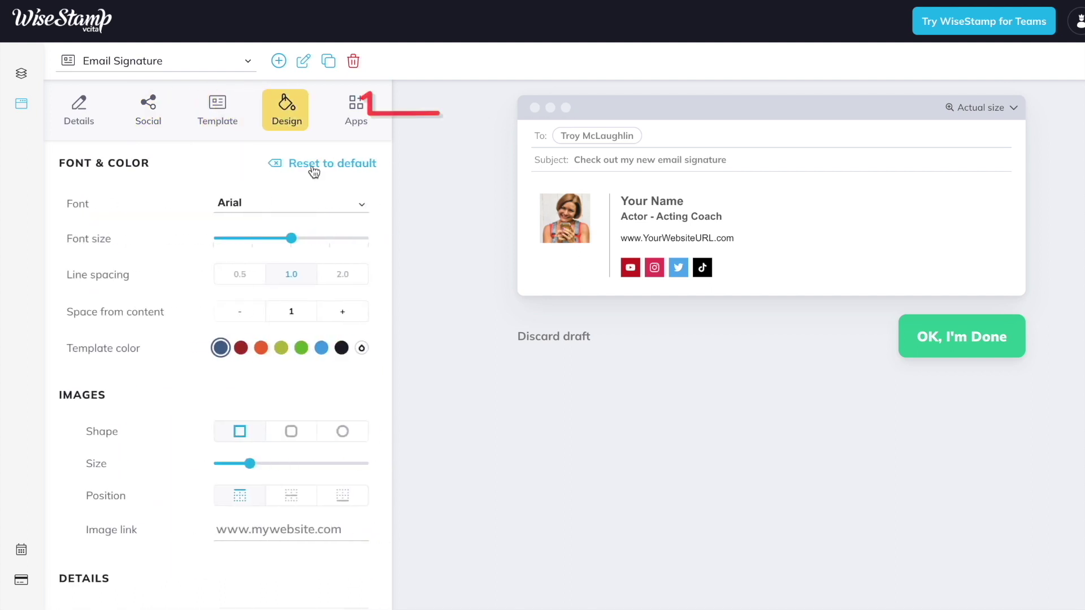
{"action": "left_click", "coordinate": [257, 206]}
{"action": "left_click", "coordinate": [252, 280]}
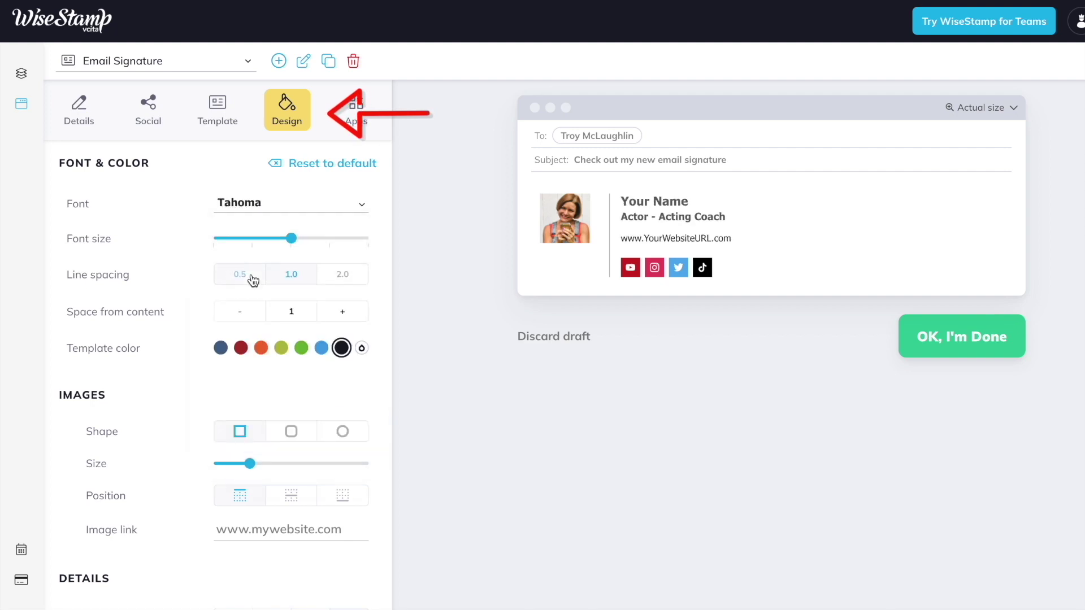
{"action": "left_click", "coordinate": [220, 348]}
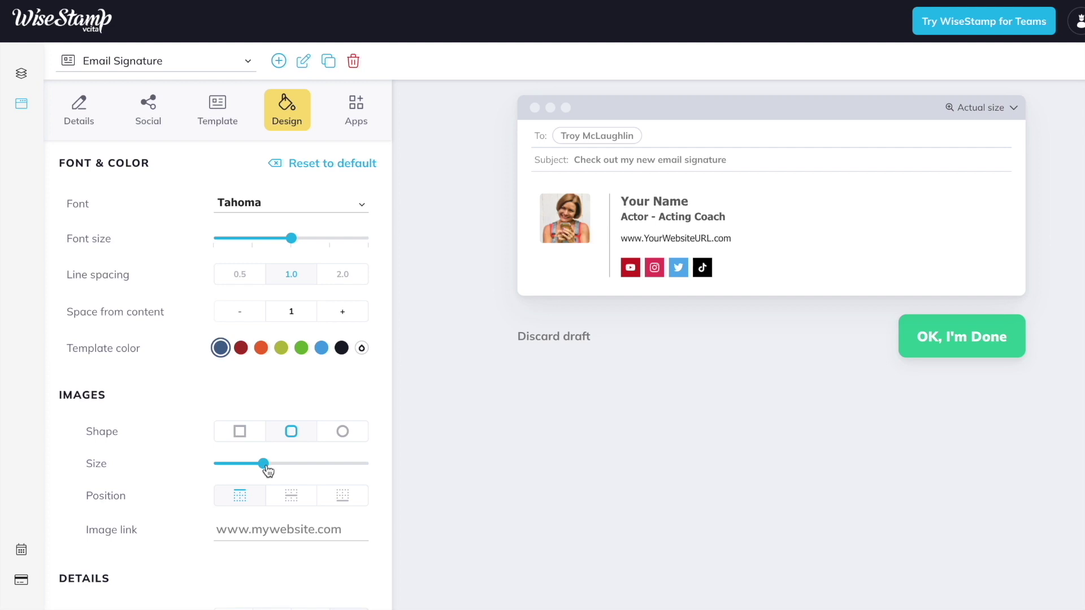
{"action": "left_click_drag", "start_coordinate": [268, 471], "coordinate": [290, 470]}
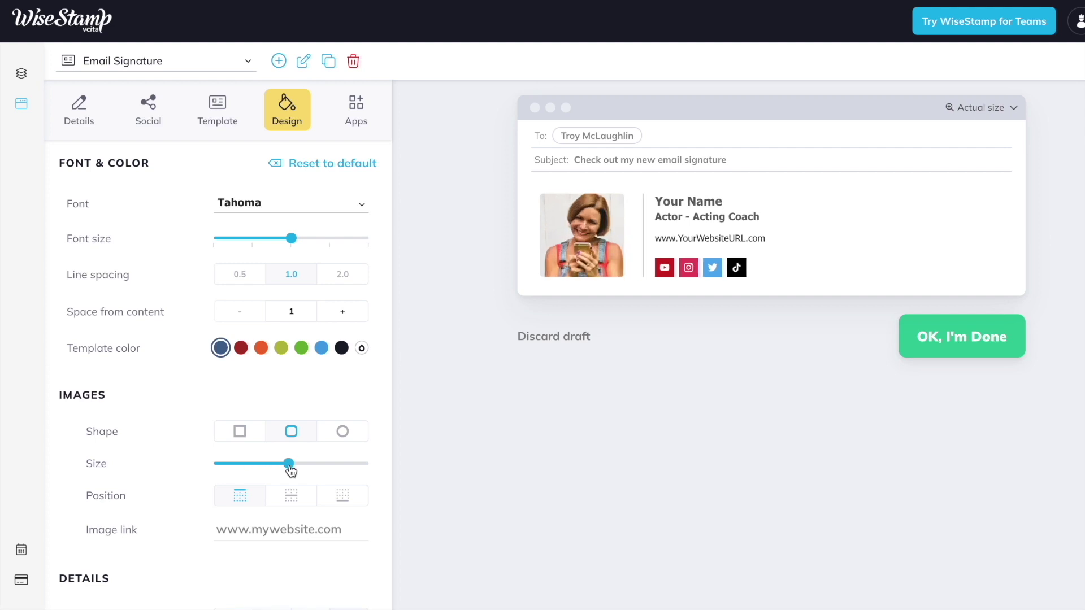
{"action": "left_click", "coordinate": [345, 432]}
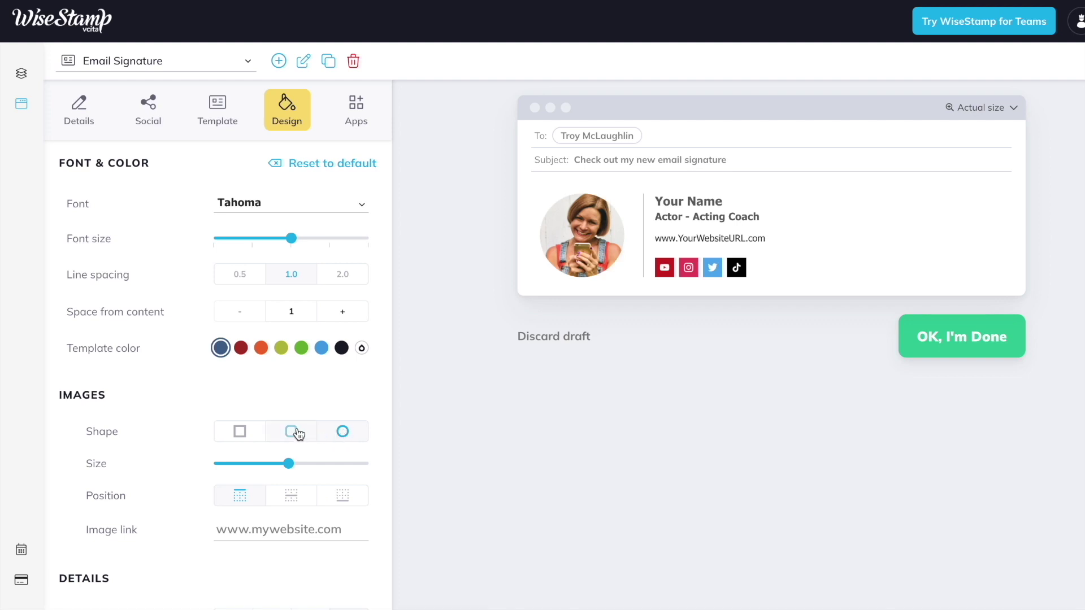
Set the social icons to a circle shape and re-pick the headshot shape option.
{"action": "scroll", "coordinate": [177, 480], "scroll_direction": "down", "scroll_amount": 8}
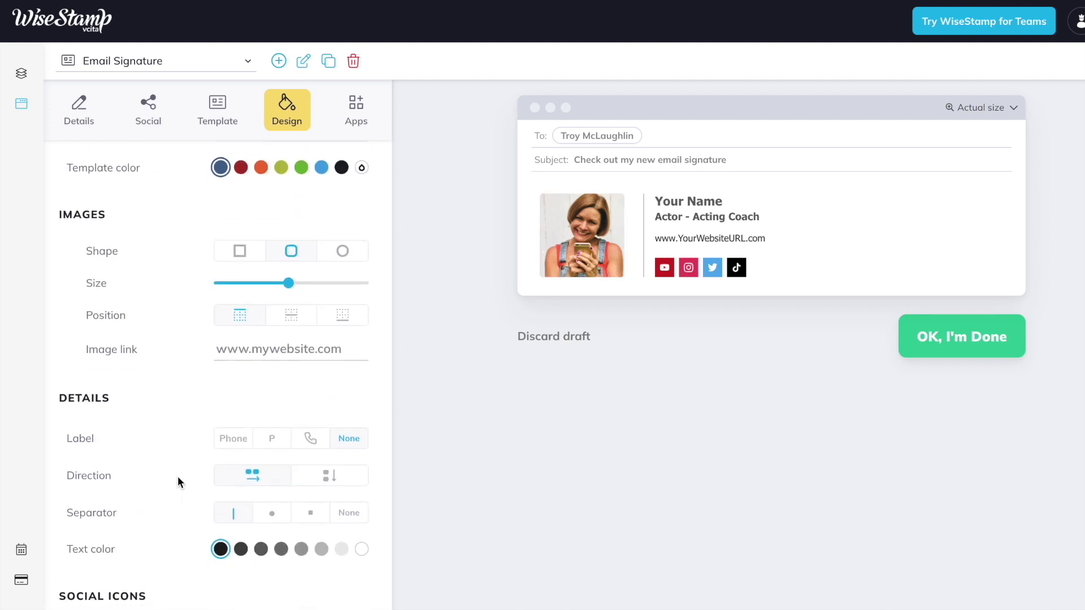
{"action": "scroll", "coordinate": [178, 475], "scroll_direction": "down", "scroll_amount": 1}
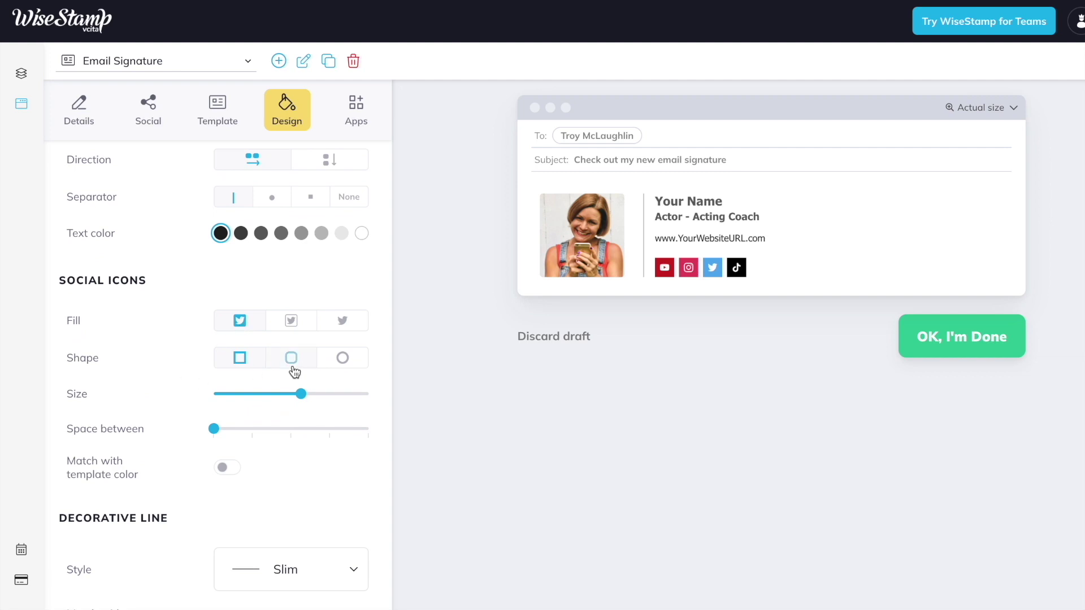
{"action": "left_click", "coordinate": [292, 360]}
{"action": "left_click", "coordinate": [344, 360]}
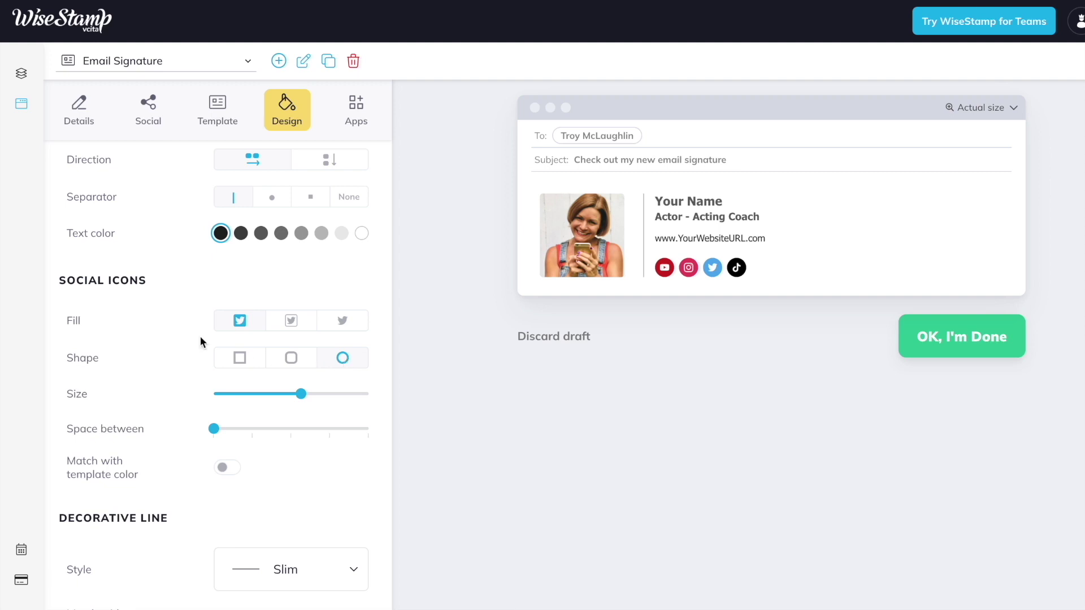
{"action": "scroll", "coordinate": [185, 336], "scroll_direction": "up", "scroll_amount": 5}
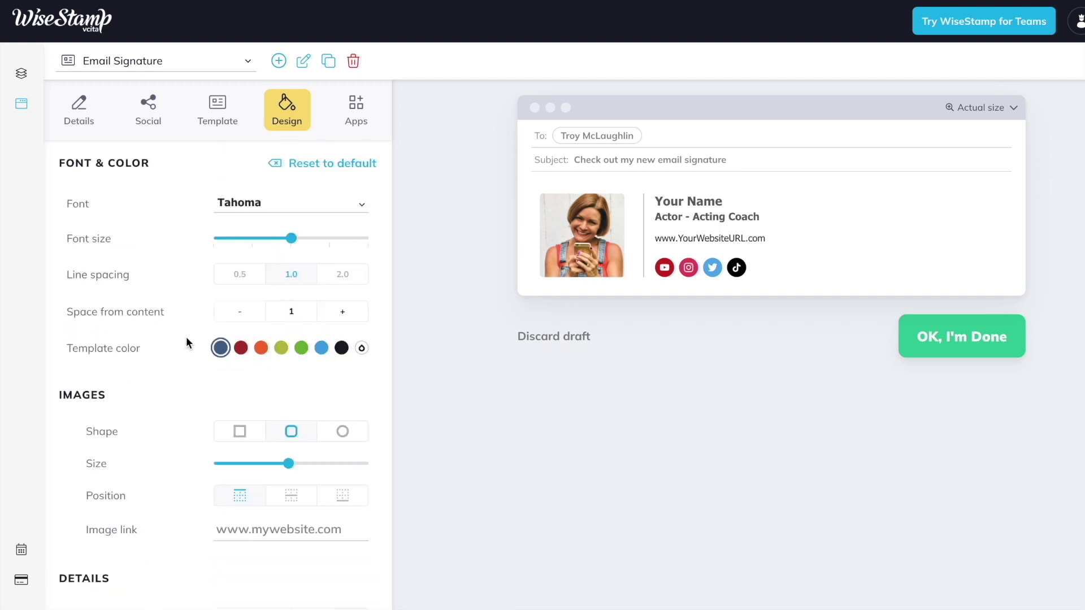
{"action": "left_click", "coordinate": [342, 432]}
{"action": "scroll", "coordinate": [178, 562], "scroll_direction": "down", "scroll_amount": 10}
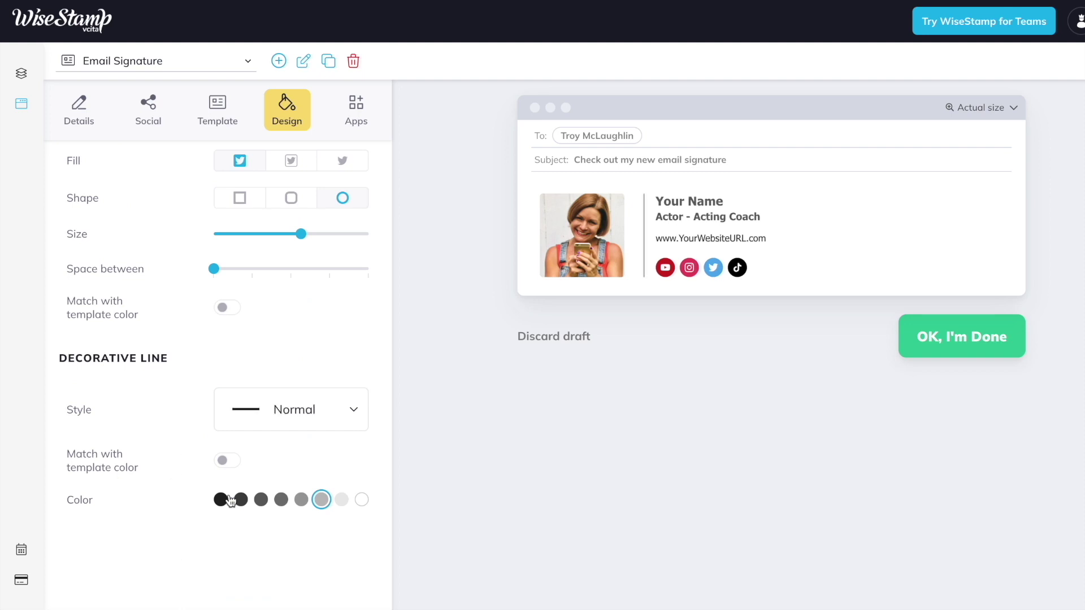
{"action": "scroll", "coordinate": [183, 405], "scroll_direction": "up", "scroll_amount": 10}
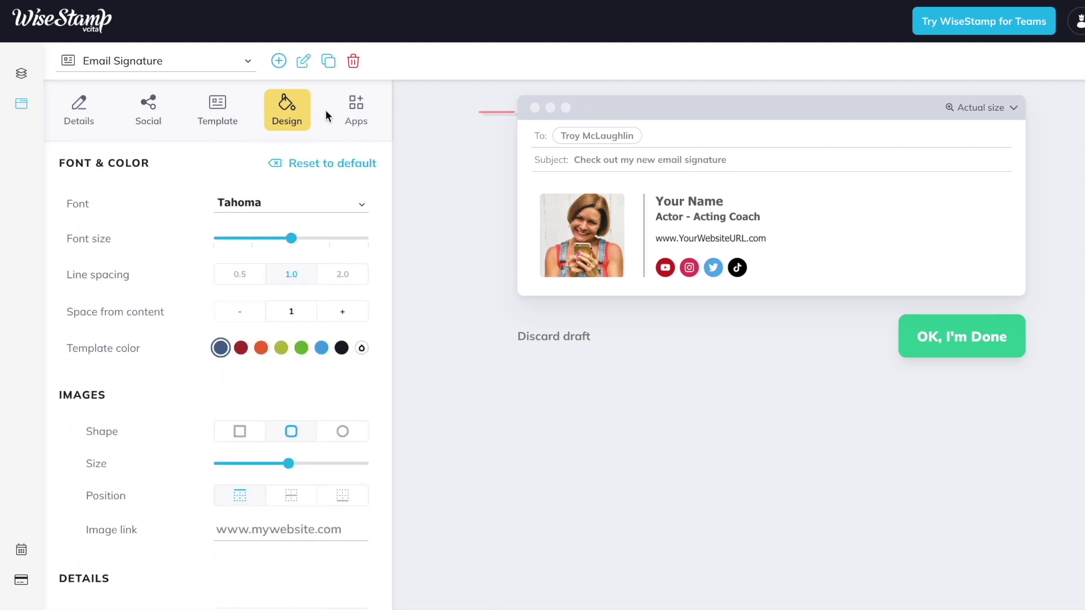
Add a Video add-on with the pasted YouTube reel link, titled 'Acting Reel'.
{"action": "left_click", "coordinate": [350, 107]}
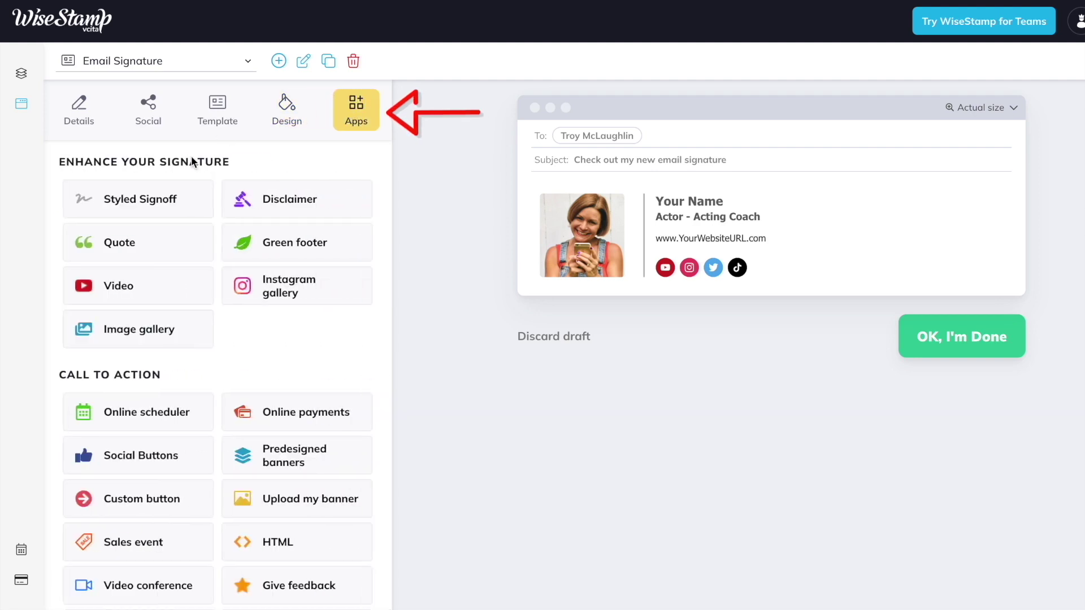
{"action": "left_click", "coordinate": [147, 299]}
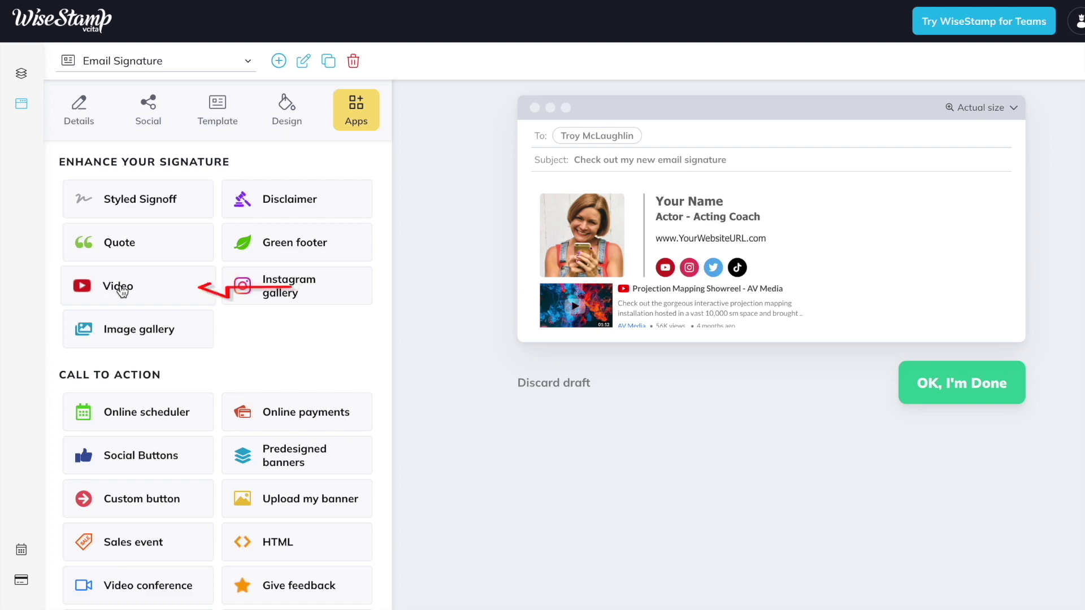
{"action": "left_click", "coordinate": [119, 288]}
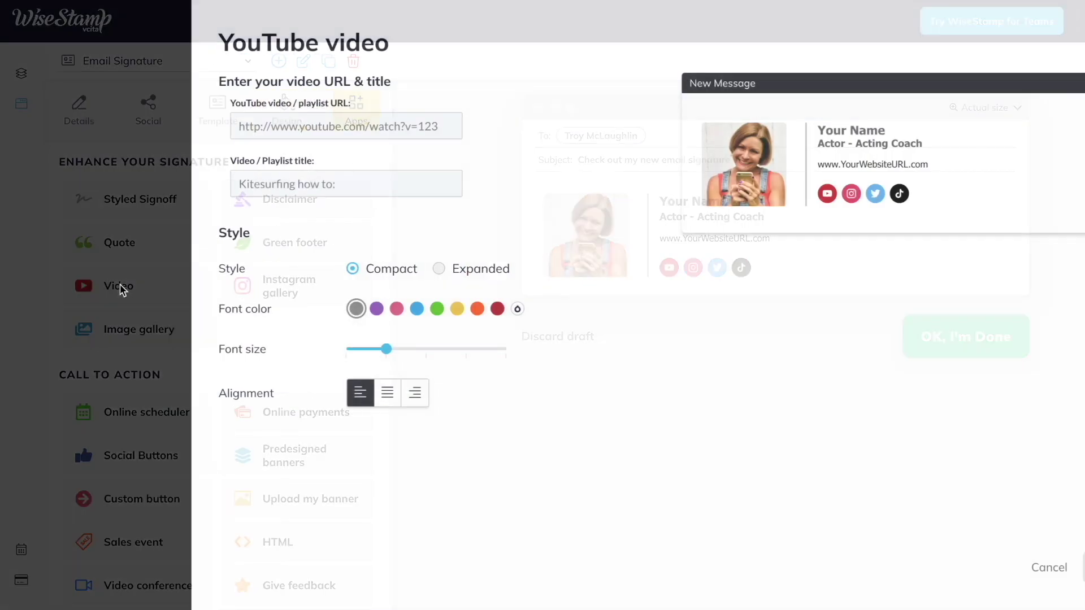
{"action": "left_click", "coordinate": [292, 127]}
{"action": "type", "text": "https://youtu.be/srkNZdZjpHM"}
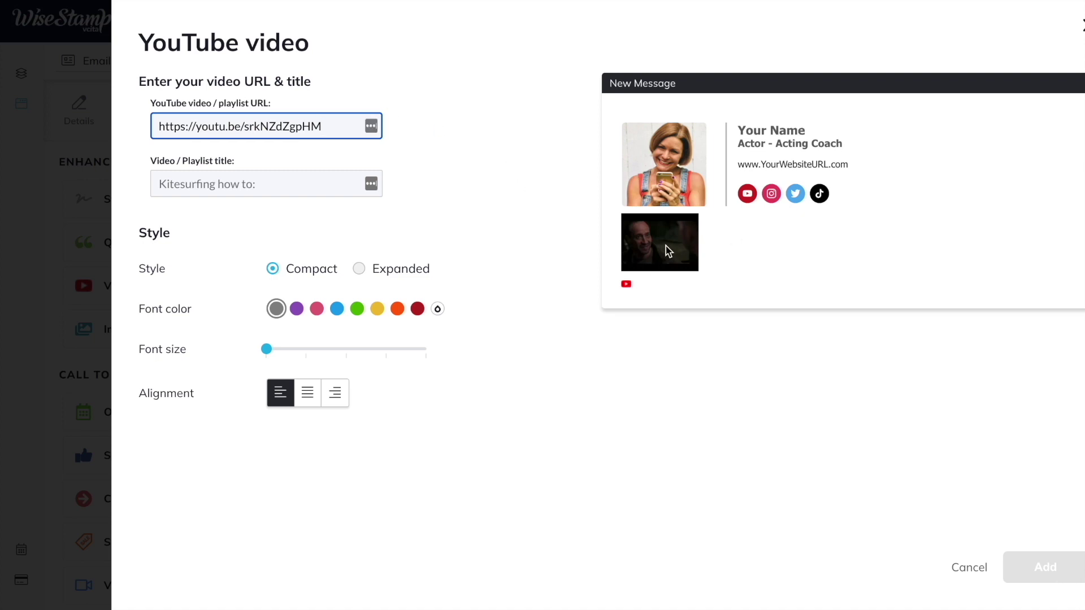
{"action": "left_click", "coordinate": [308, 183]}
{"action": "type", "text": "Comedy Reel"}
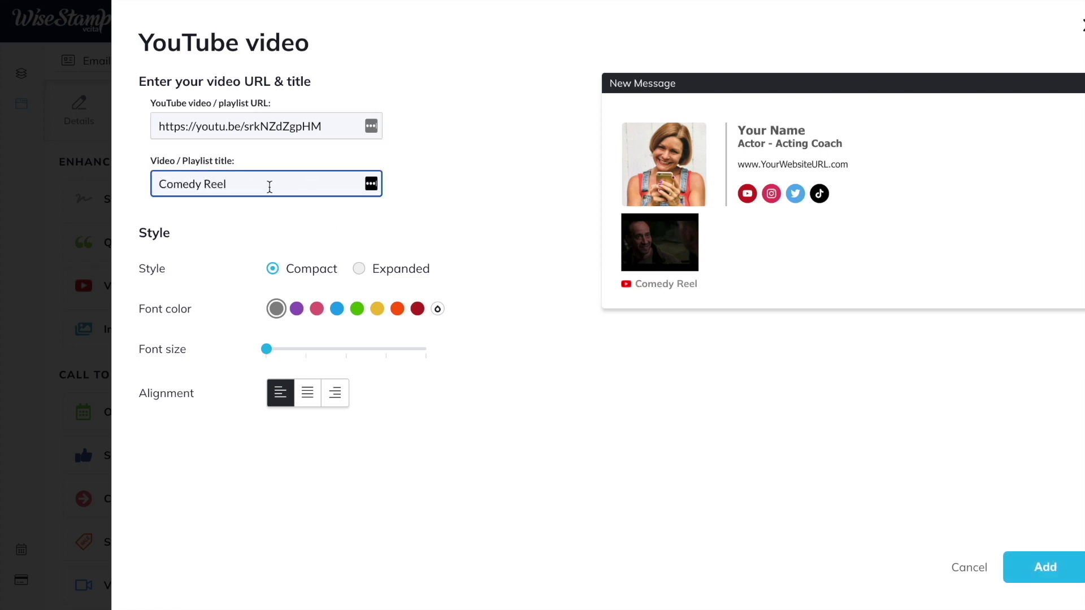
{"action": "left_click_drag", "start_coordinate": [270, 187], "coordinate": [173, 187]}
{"action": "type", "text": "Acting"}
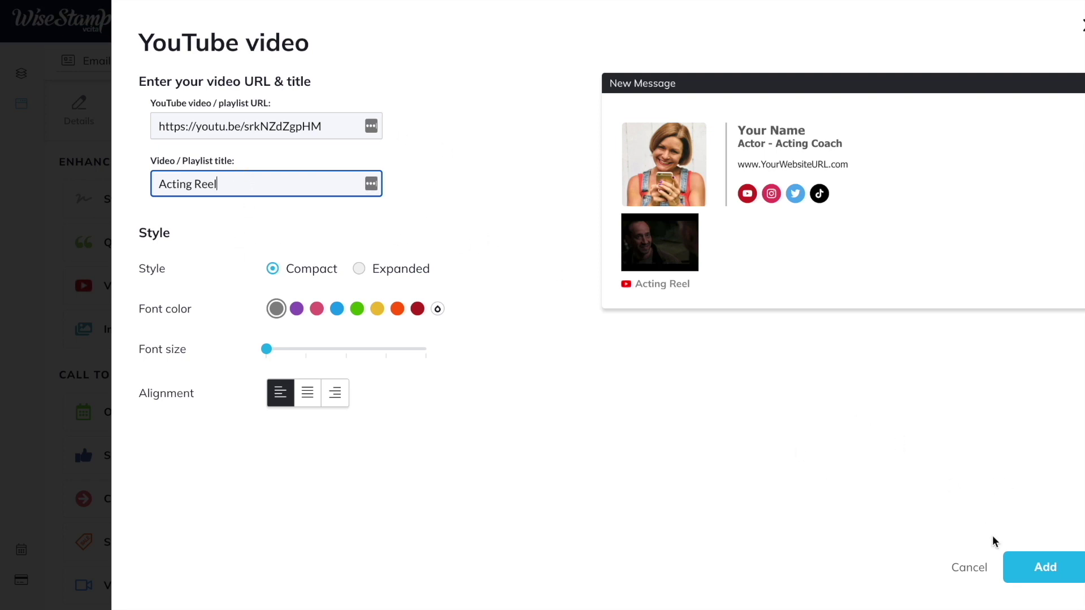
{"action": "left_click", "coordinate": [1022, 560]}
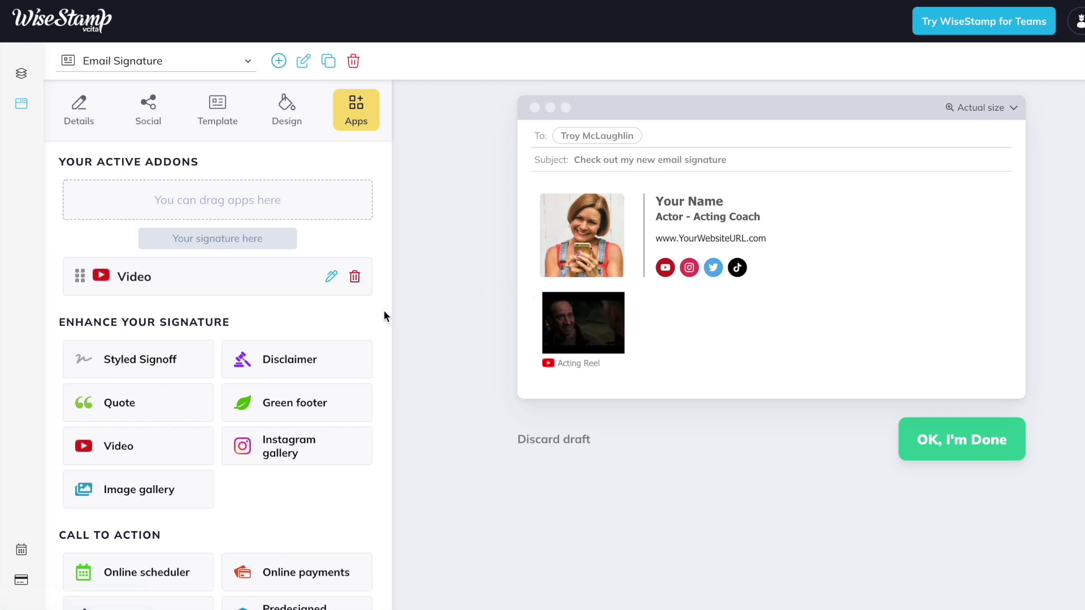
Add a styled sign-off with custom phrase 'See you on social,' signed with the user's name in drawn style.
{"action": "scroll", "coordinate": [377, 411], "scroll_direction": "down", "scroll_amount": 3}
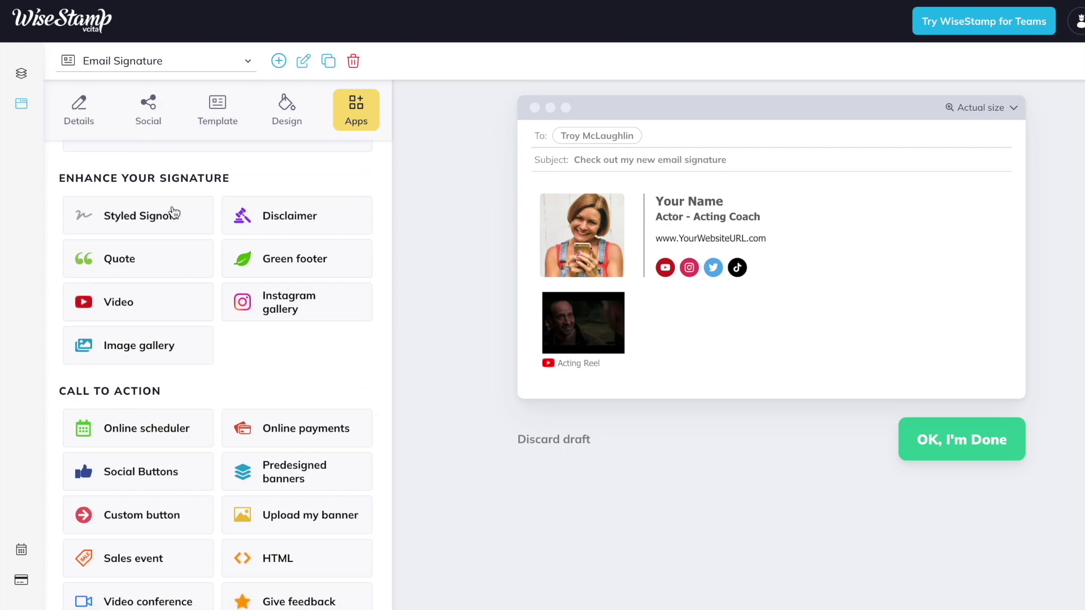
{"action": "left_click", "coordinate": [137, 221]}
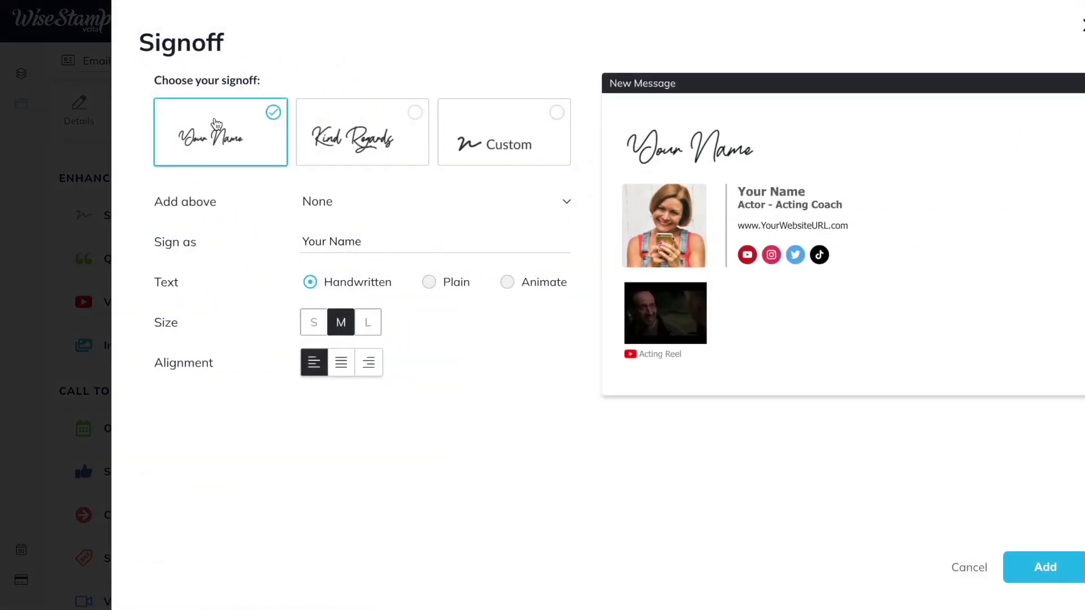
{"action": "left_click", "coordinate": [317, 205]}
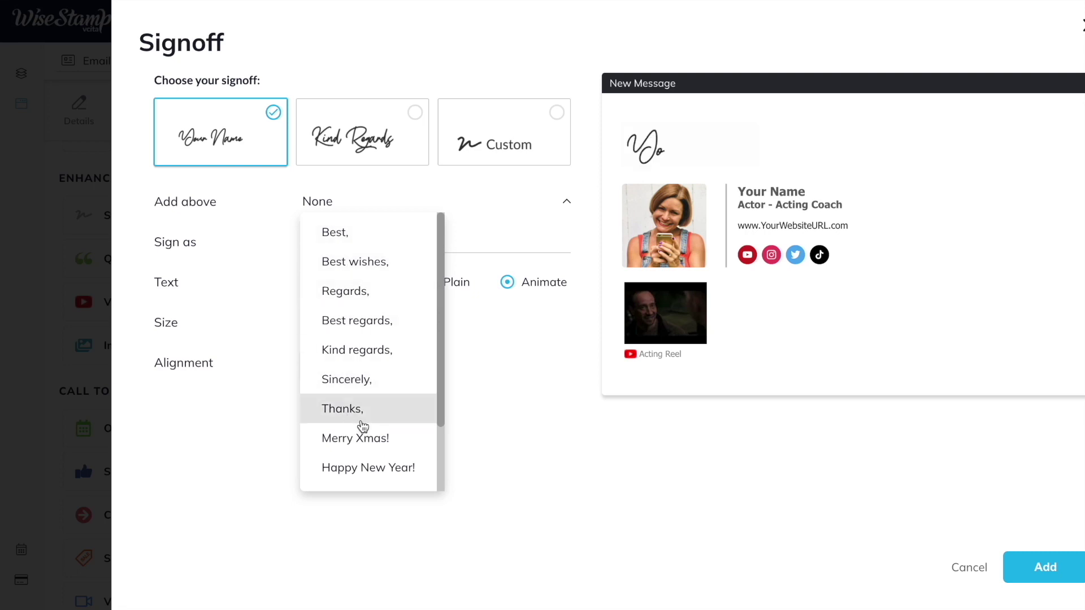
{"action": "scroll", "coordinate": [357, 427], "scroll_direction": "down", "scroll_amount": 3}
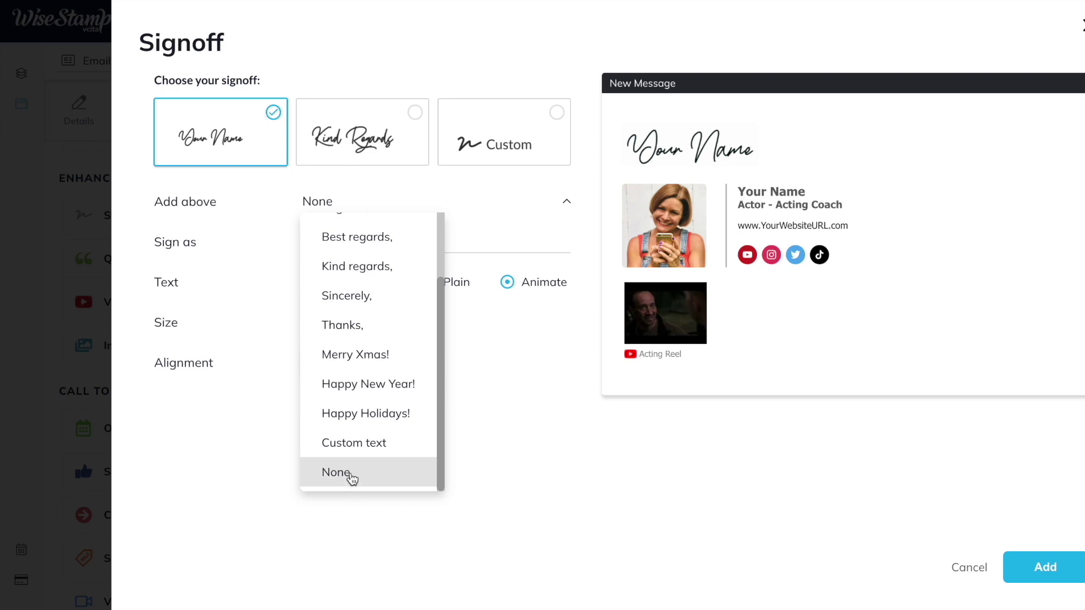
{"action": "left_click", "coordinate": [366, 445]}
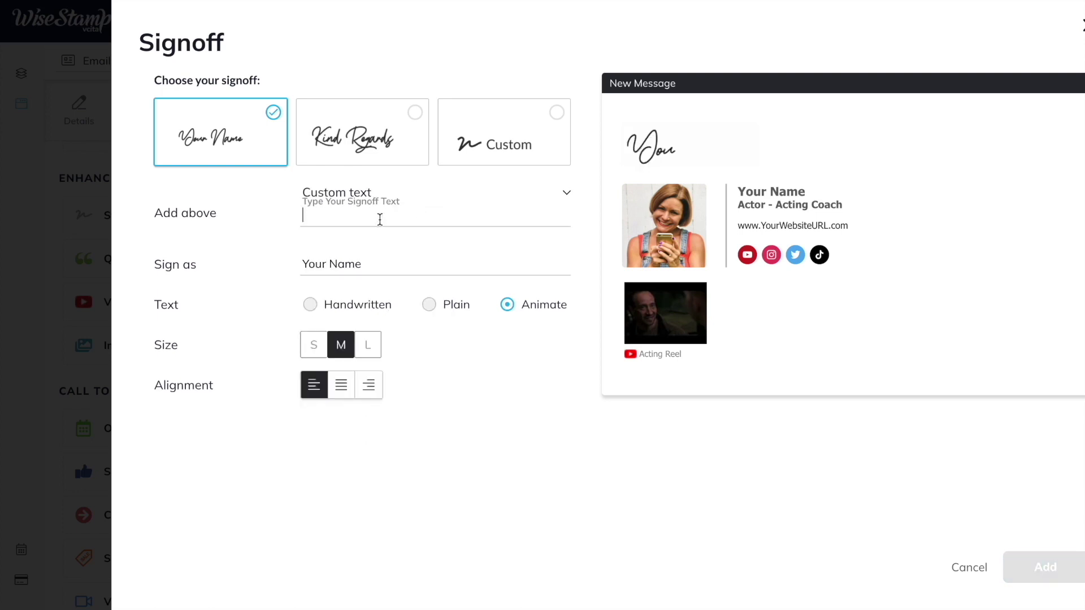
{"action": "type", "text": "See you on social,"}
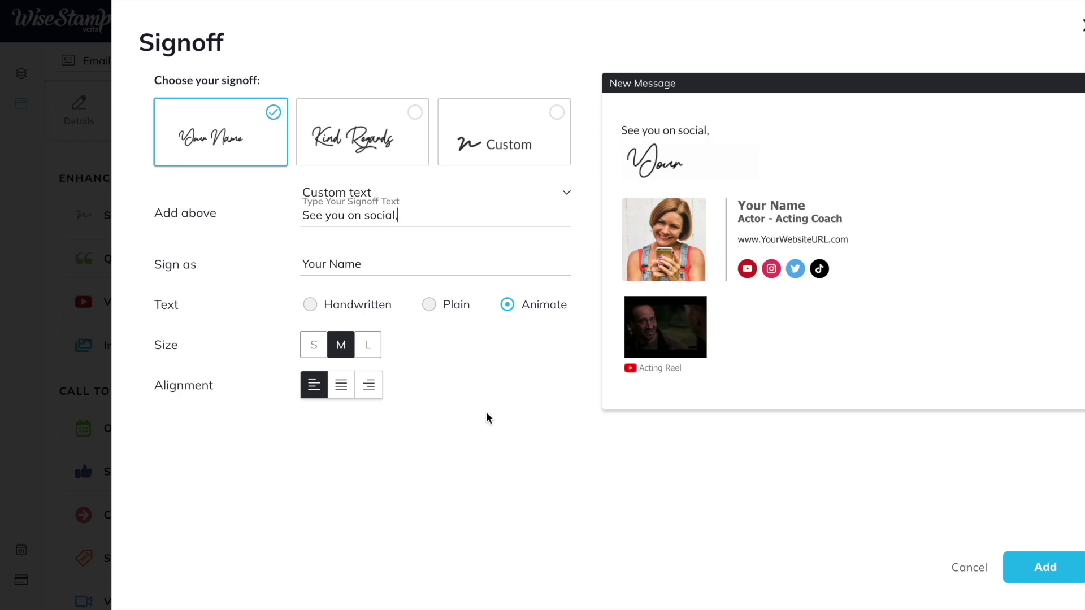
{"action": "triple_click", "coordinate": [353, 264]}
{"action": "type", "text": "Heidi Dean"}
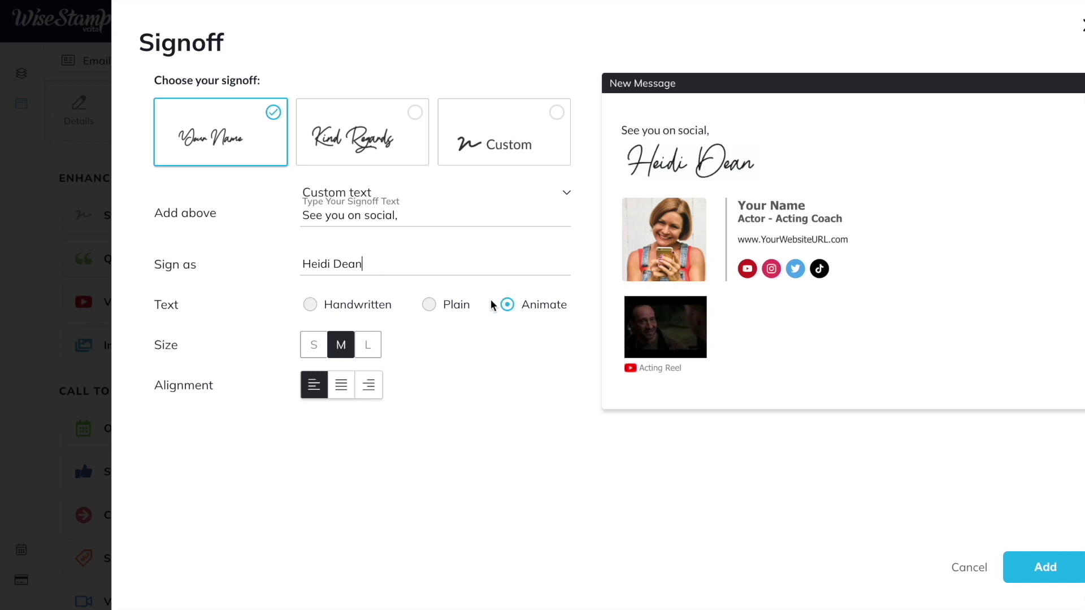
{"action": "left_click", "coordinate": [557, 114]}
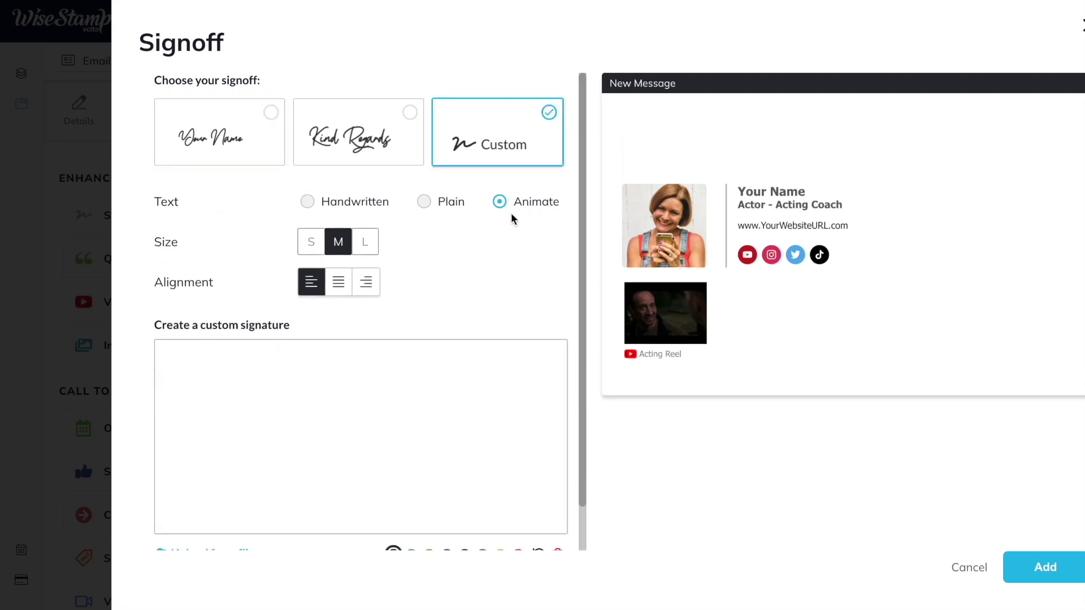
{"action": "scroll", "coordinate": [269, 441], "scroll_direction": "down", "scroll_amount": 1}
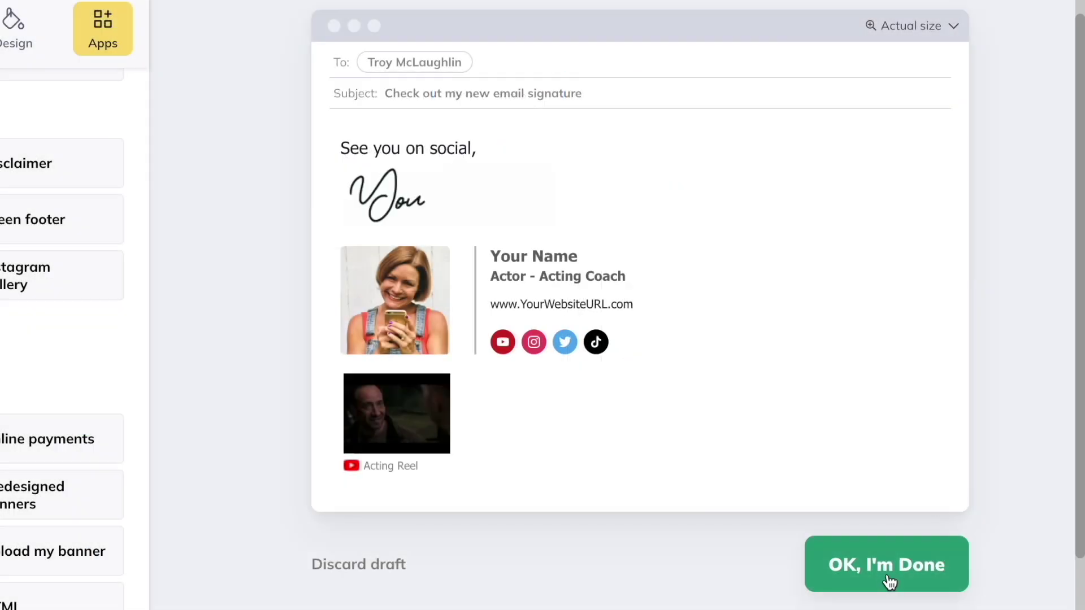
Finish the signature, keeping Gmail as the email client it will be used with.
{"action": "left_click", "coordinate": [919, 581]}
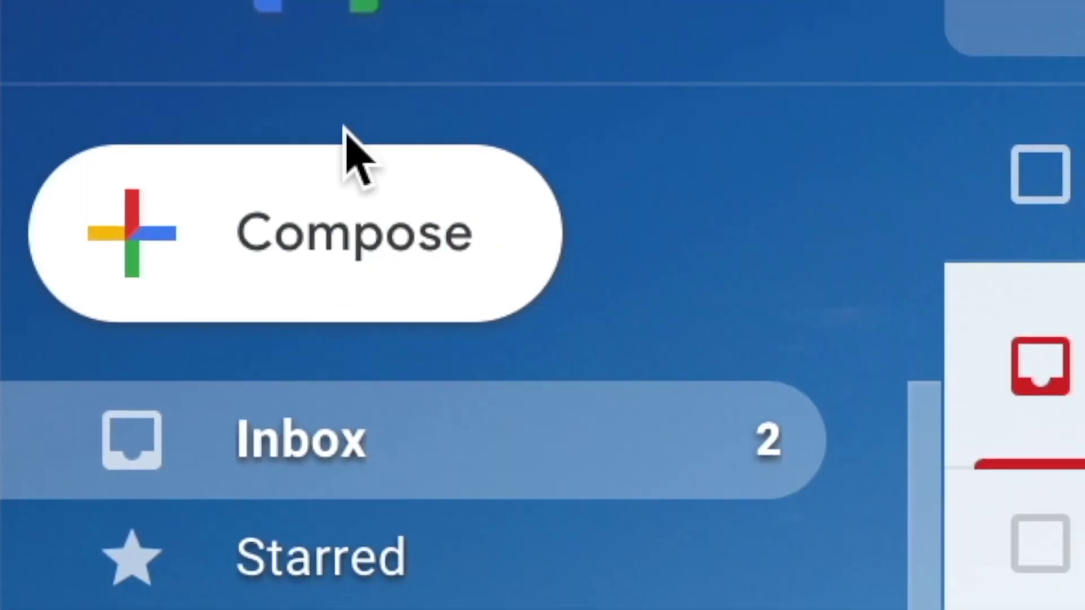
Compose a new Gmail message to view the installed signature.
{"action": "left_click", "coordinate": [355, 232]}
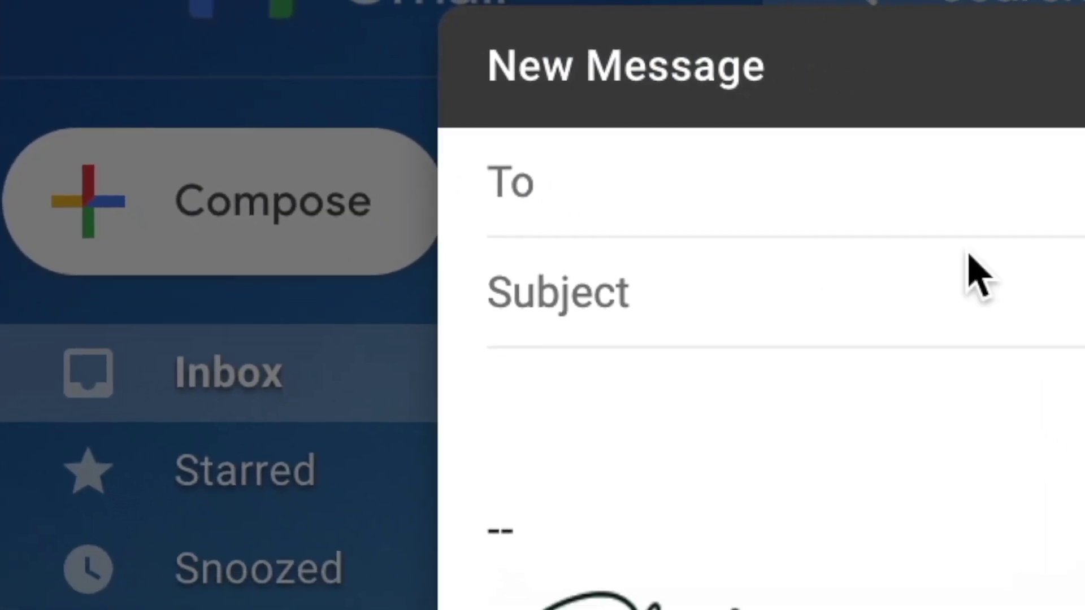